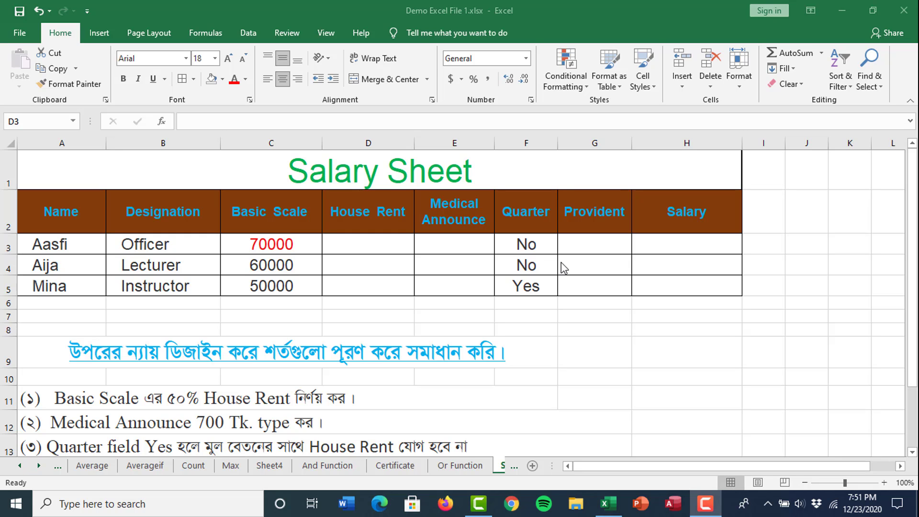
- Review the conditions listed below the salary table, relating the House Rent rule to the Basic Scale and House Rent columns
{"action": "scroll", "coordinate": [321, 399], "scroll_direction": "down", "scroll_amount": 1}
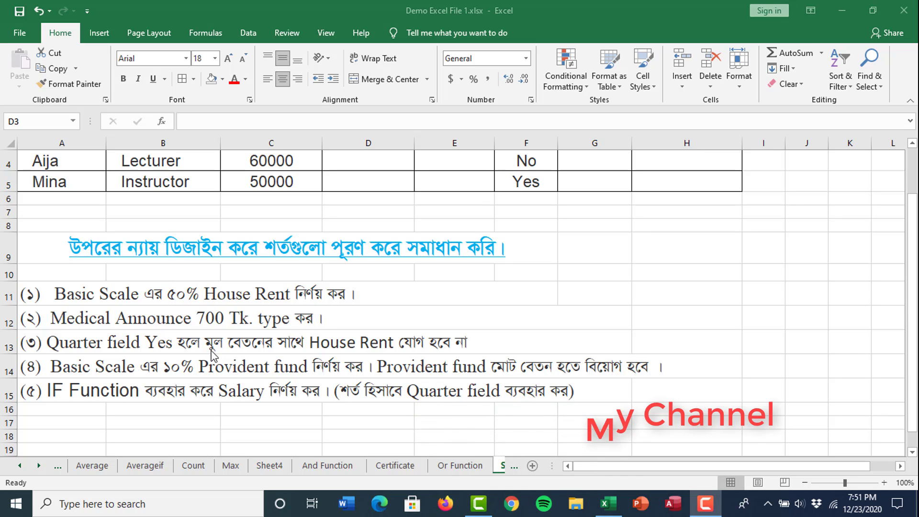
{"action": "scroll", "coordinate": [628, 341], "scroll_direction": "up", "scroll_amount": 1}
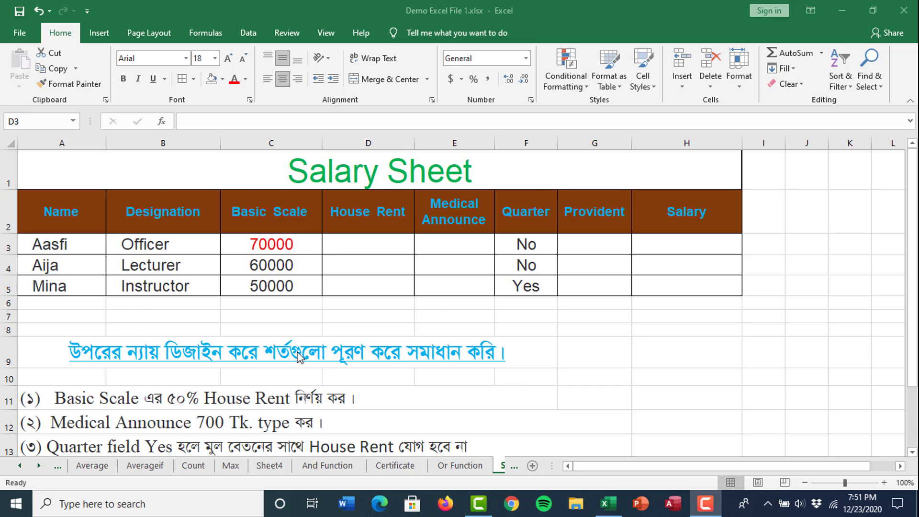
{"action": "scroll", "coordinate": [299, 357], "scroll_direction": "down", "scroll_amount": 1}
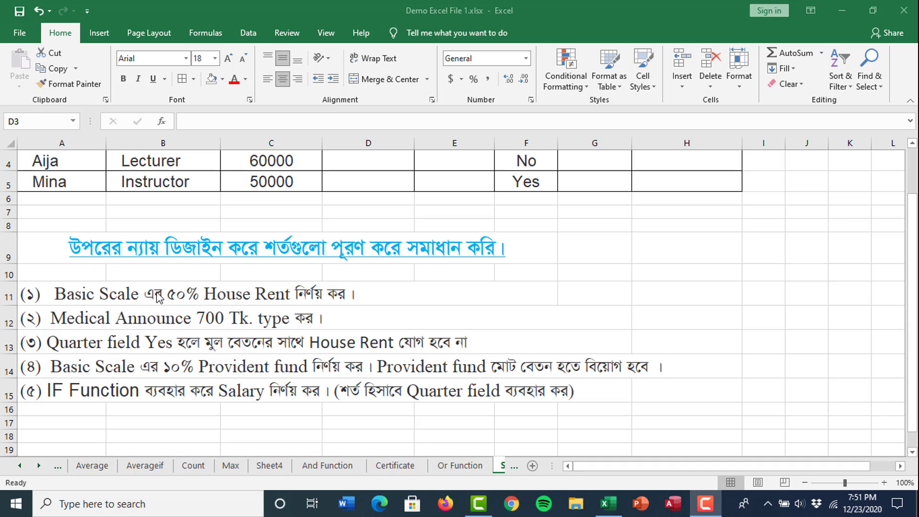
{"action": "scroll", "coordinate": [329, 313], "scroll_direction": "up", "scroll_amount": 1}
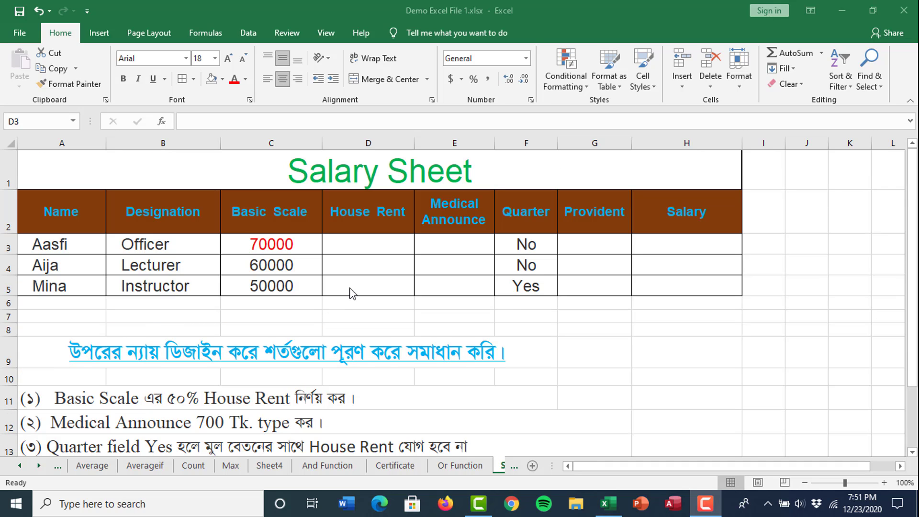
{"action": "left_click", "coordinate": [353, 244]}
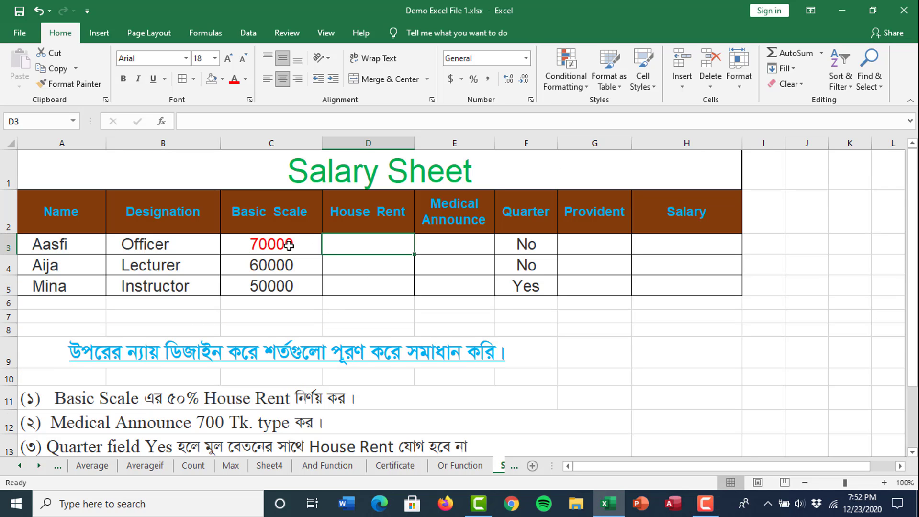
{"action": "left_click", "coordinate": [271, 247]}
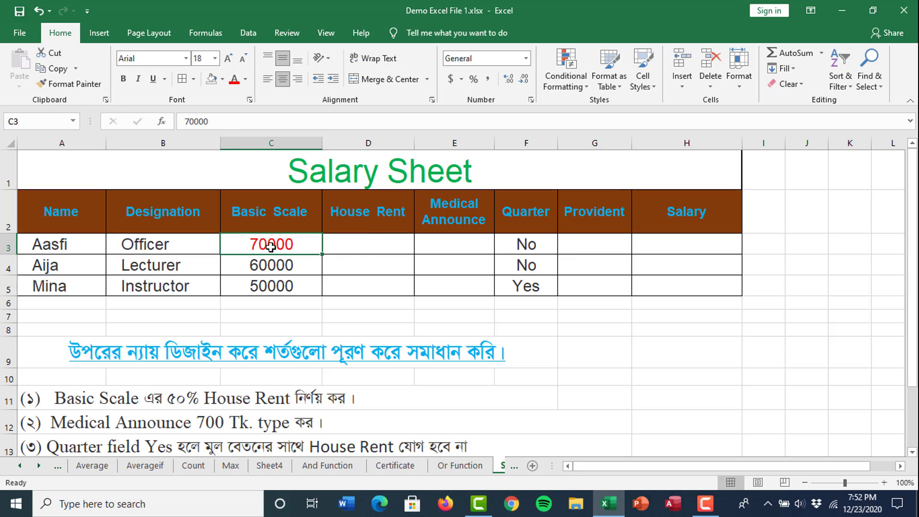
{"action": "left_click", "coordinate": [366, 247]}
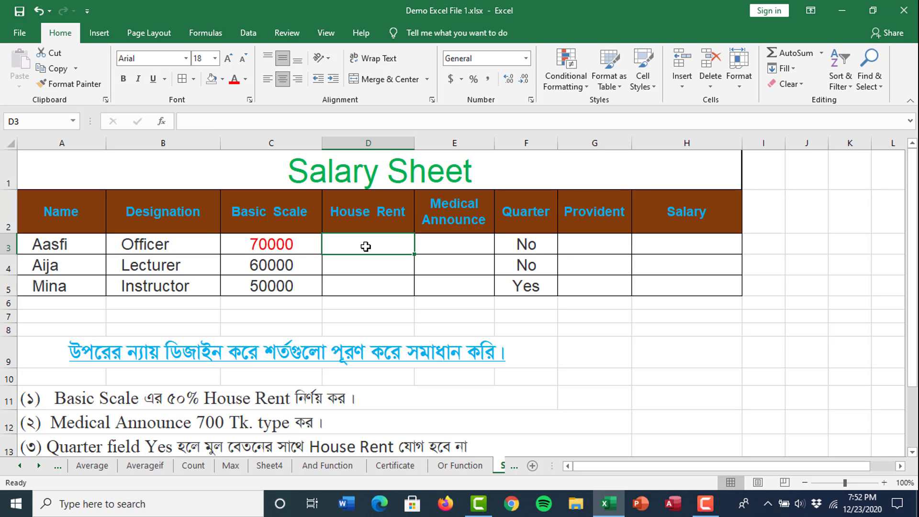
{"action": "scroll", "coordinate": [366, 247], "scroll_direction": "down", "scroll_amount": 2}
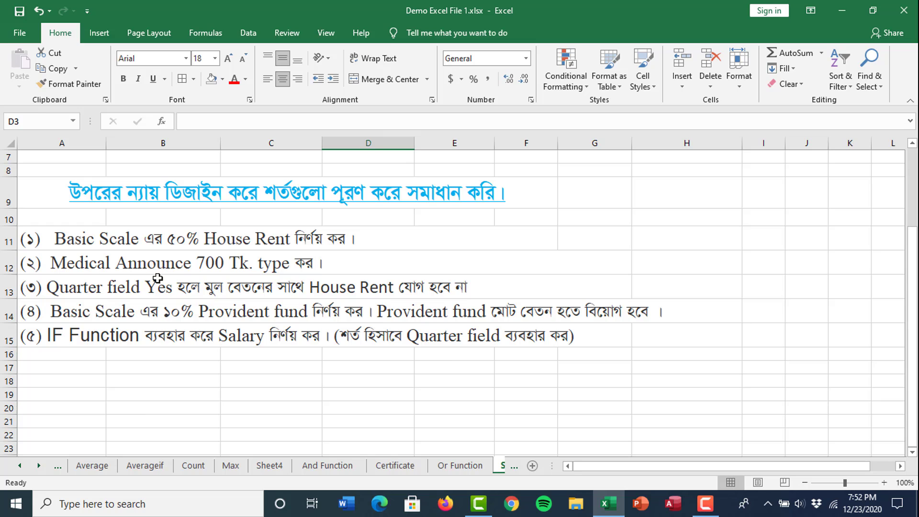
{"action": "scroll", "coordinate": [518, 299], "scroll_direction": "up", "scroll_amount": 2}
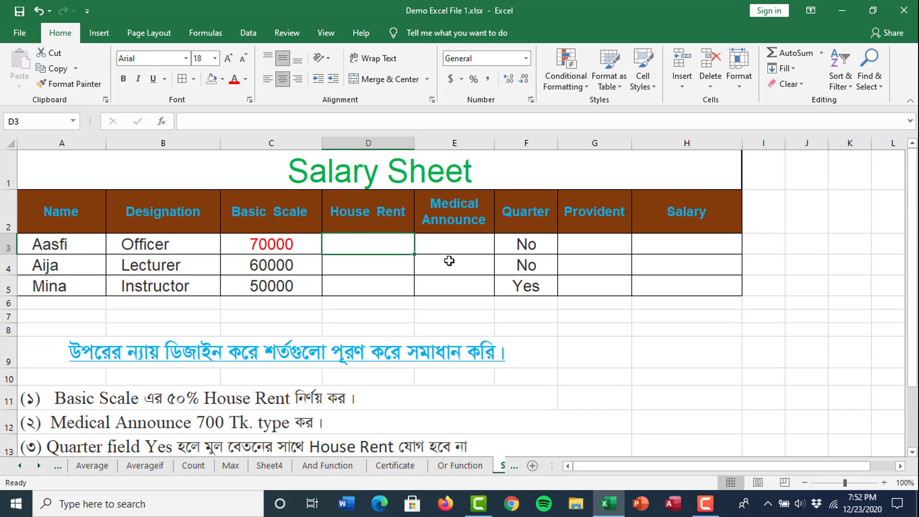
- Compare the Medical Announce and Quarter conditions with their columns and the Salary column in the table
{"action": "left_click", "coordinate": [443, 246]}
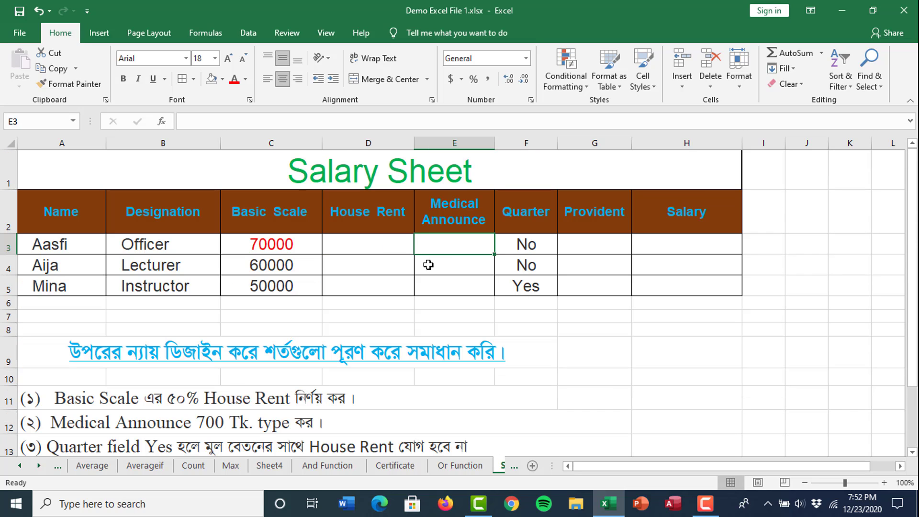
{"action": "scroll", "coordinate": [407, 278], "scroll_direction": "down", "scroll_amount": 2}
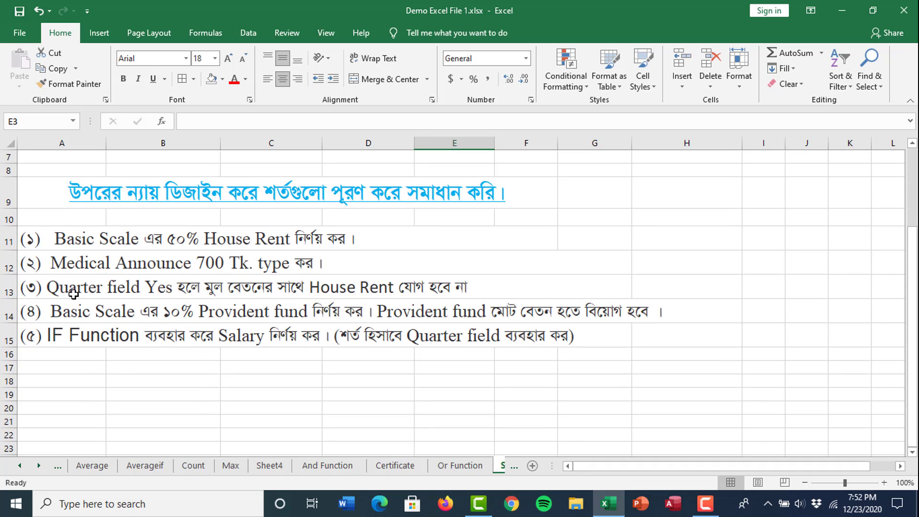
{"action": "left_click", "coordinate": [73, 291]}
{"action": "scroll", "coordinate": [497, 352], "scroll_direction": "up", "scroll_amount": 2}
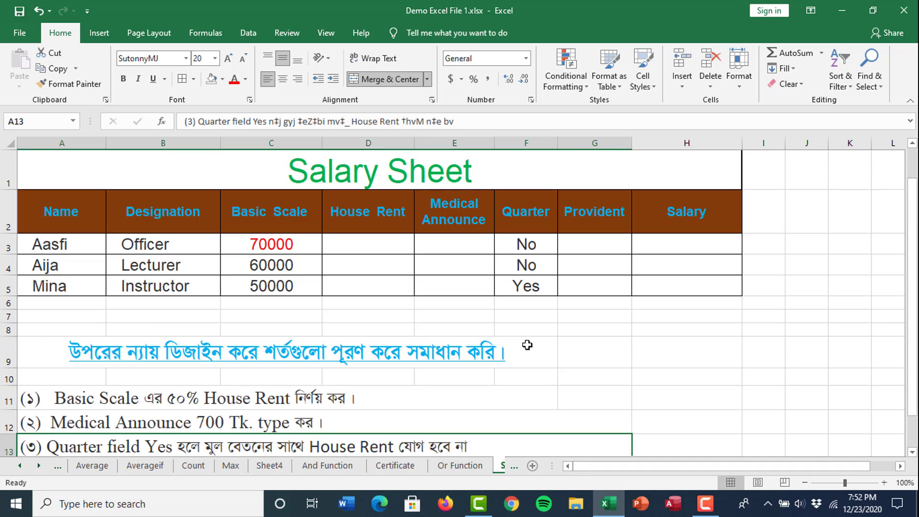
{"action": "left_click", "coordinate": [506, 228]}
{"action": "scroll", "coordinate": [209, 317], "scroll_direction": "down", "scroll_amount": 2}
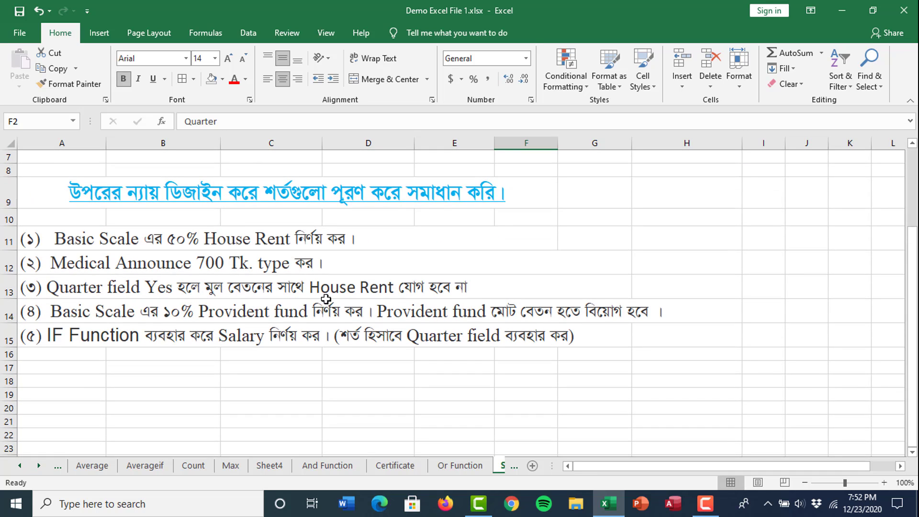
{"action": "scroll", "coordinate": [508, 326], "scroll_direction": "up", "scroll_amount": 2}
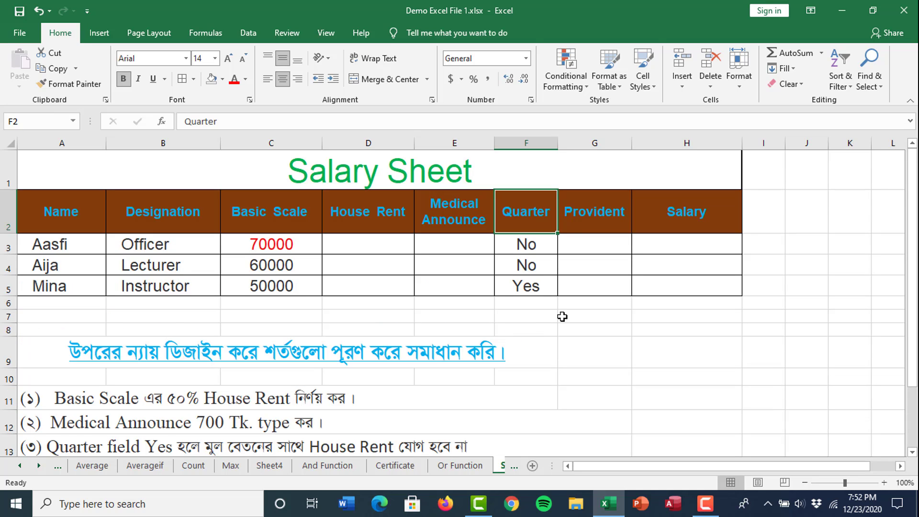
{"action": "left_click", "coordinate": [680, 245]}
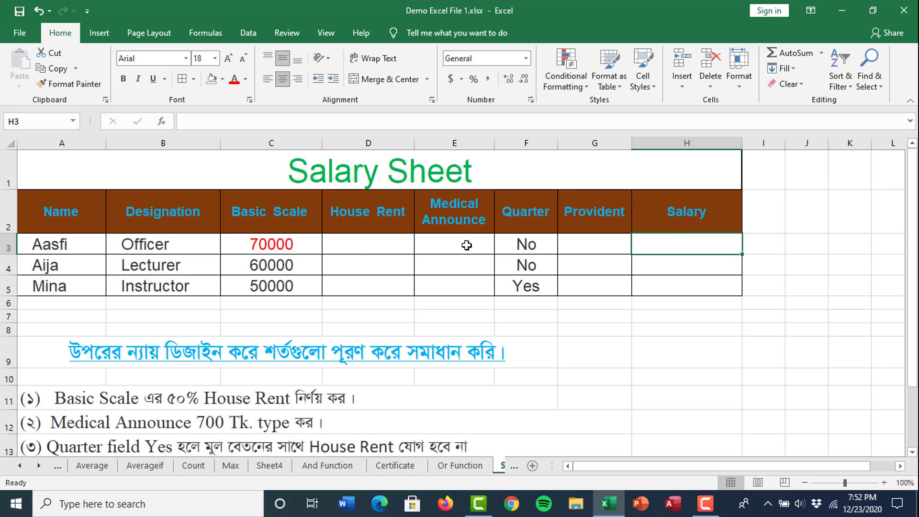
- Enter 5000 as an example House Rent value in cell D3
{"action": "left_click", "coordinate": [365, 246]}
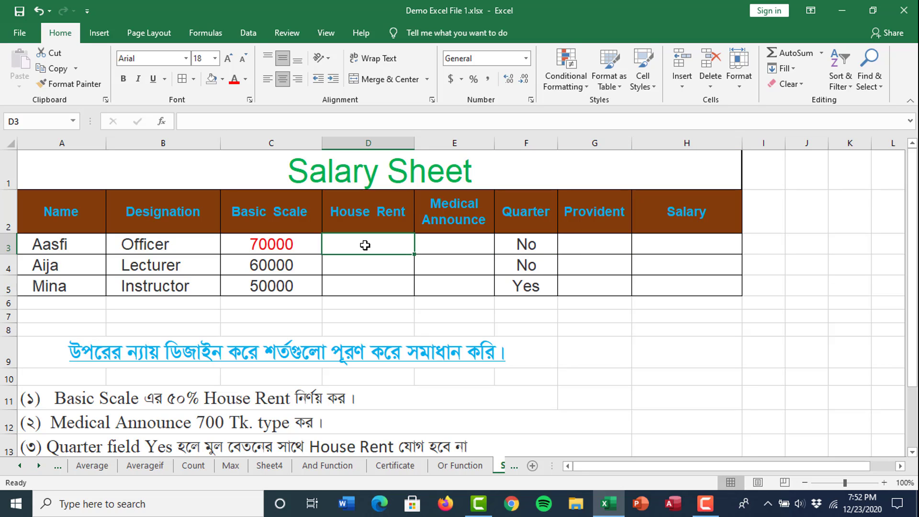
{"action": "type", "text": "5000"}
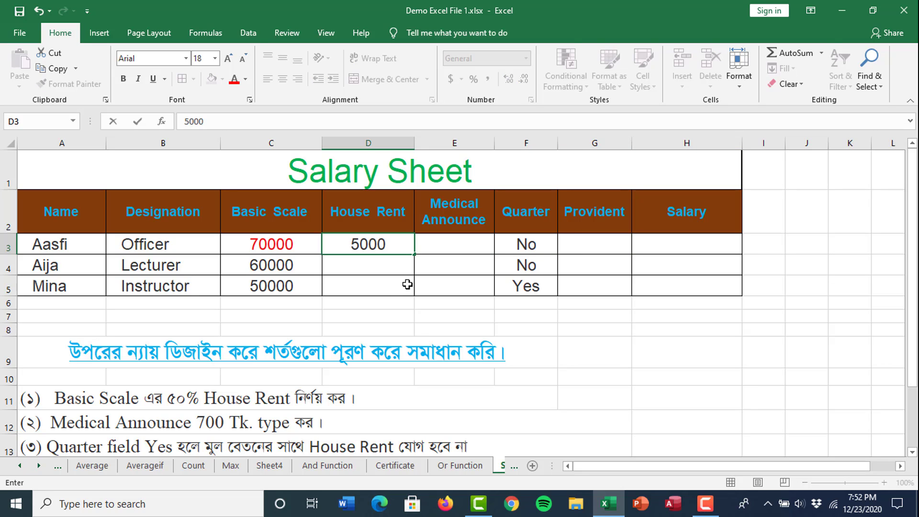
{"action": "left_click", "coordinate": [408, 285]}
- Examine the first employee's Quarter, Basic Scale, House Rent, Provident and Salary cells against the Quarter, Provident fund and IF Function conditions
{"action": "left_click", "coordinate": [541, 248]}
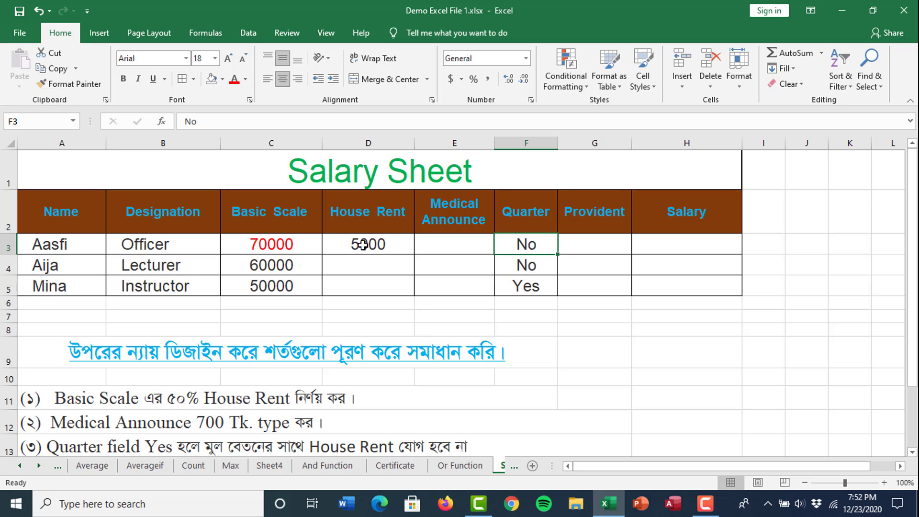
{"action": "left_click", "coordinate": [689, 246]}
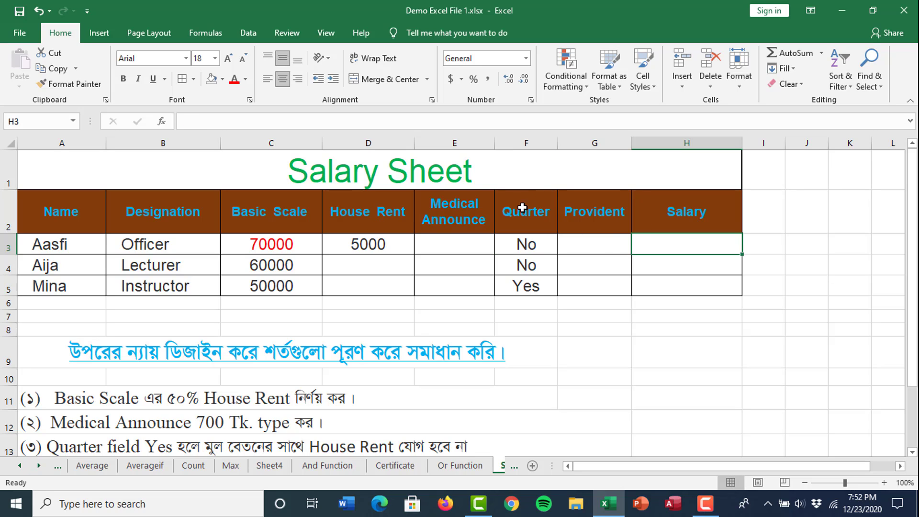
{"action": "left_click", "coordinate": [529, 239]}
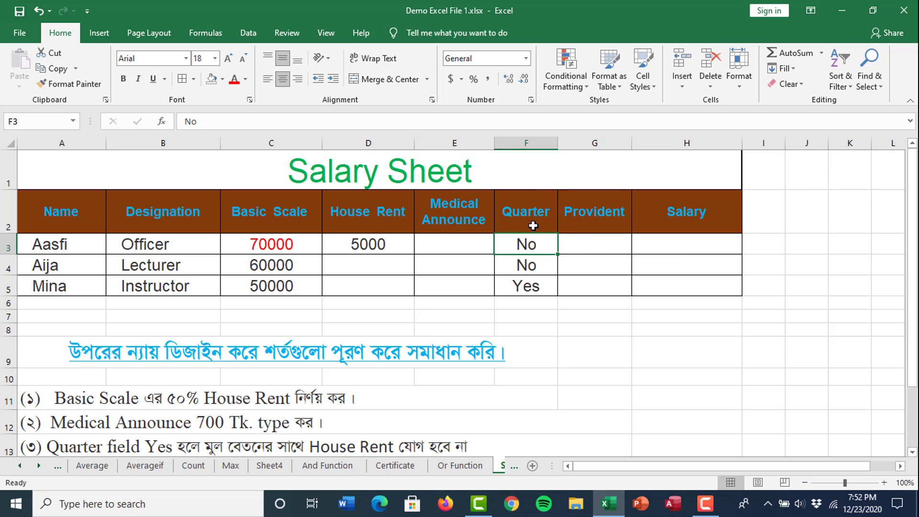
{"action": "left_click", "coordinate": [278, 245]}
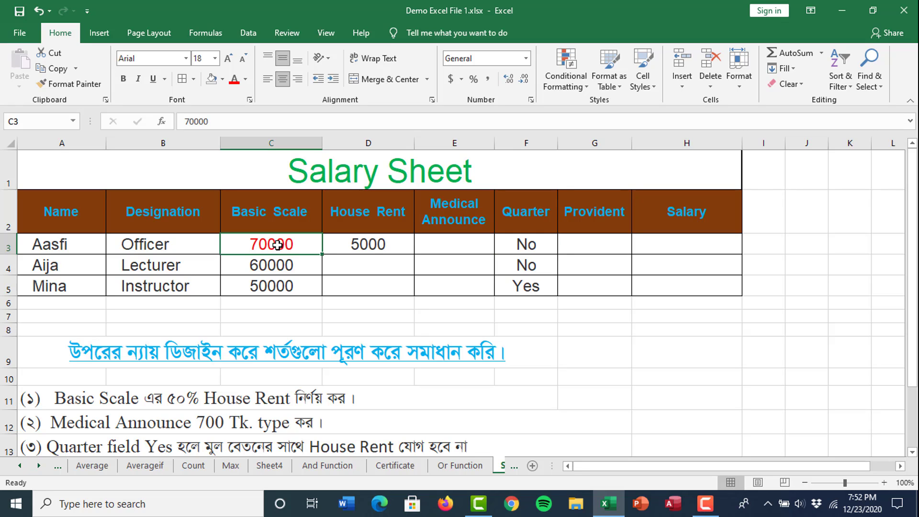
{"action": "left_click", "coordinate": [376, 245]}
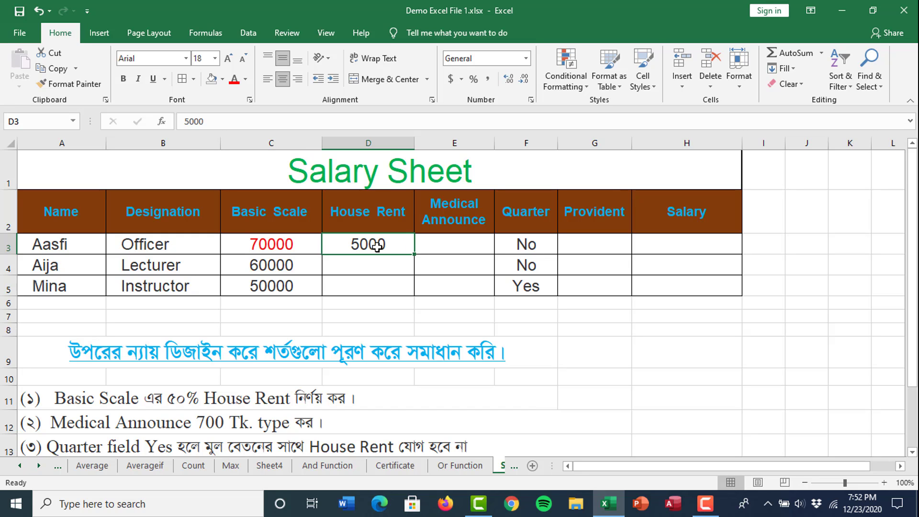
{"action": "scroll", "coordinate": [498, 272], "scroll_direction": "down", "scroll_amount": 1}
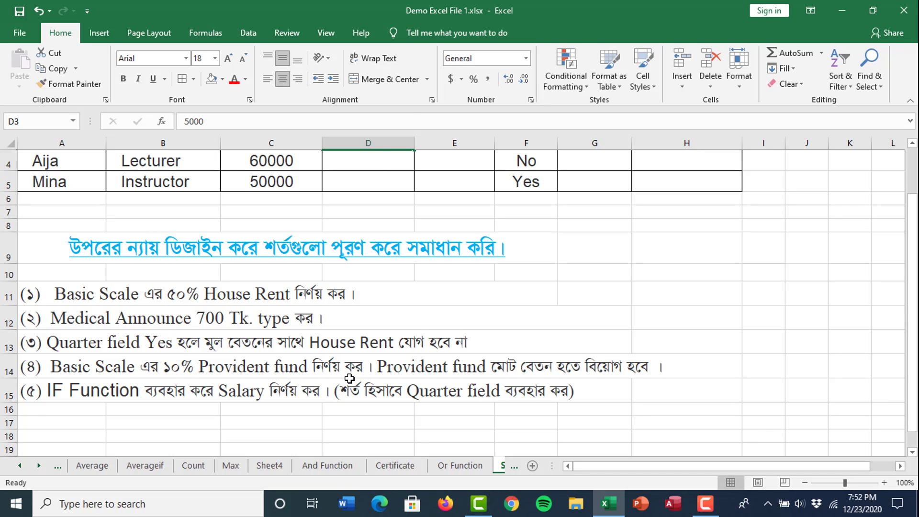
{"action": "scroll", "coordinate": [349, 378], "scroll_direction": "up", "scroll_amount": 1}
{"action": "left_click", "coordinate": [597, 240]}
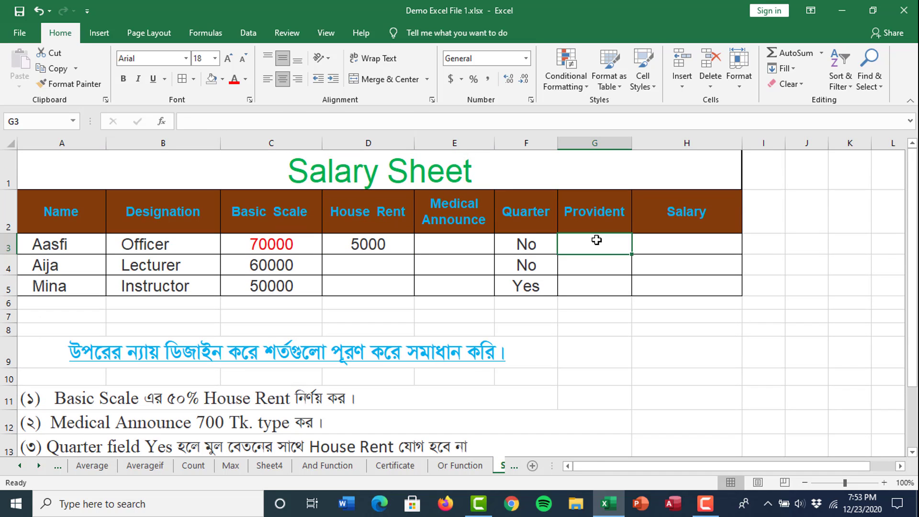
{"action": "scroll", "coordinate": [592, 240], "scroll_direction": "down", "scroll_amount": 3}
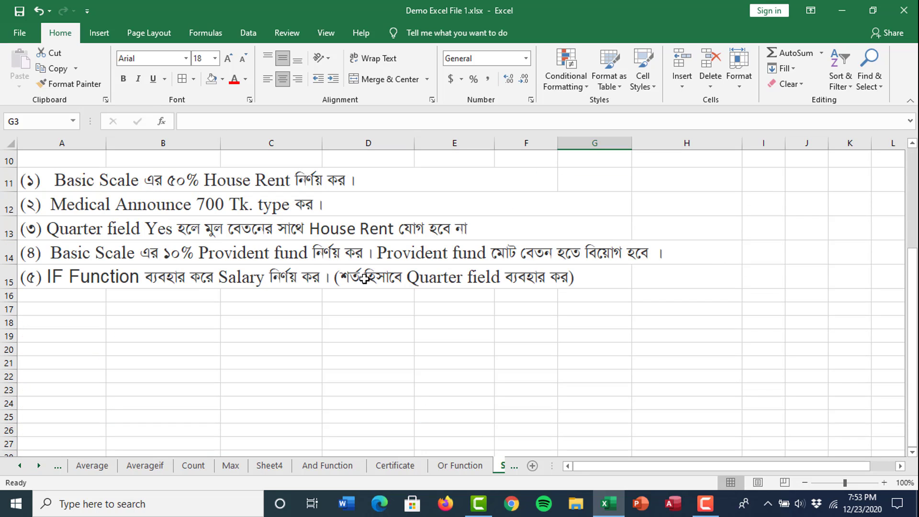
{"action": "scroll", "coordinate": [539, 295], "scroll_direction": "up", "scroll_amount": 3}
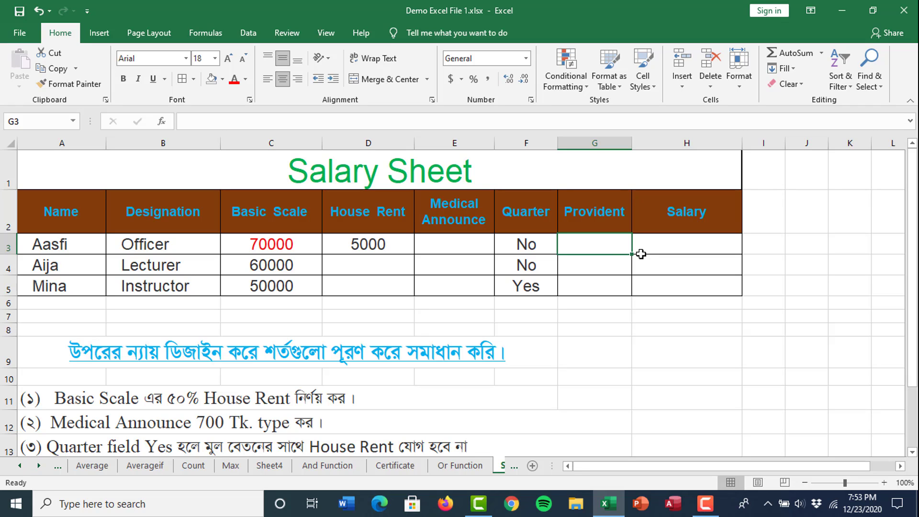
- Clear the example House Rent value from cell D3
{"action": "left_click", "coordinate": [366, 248]}
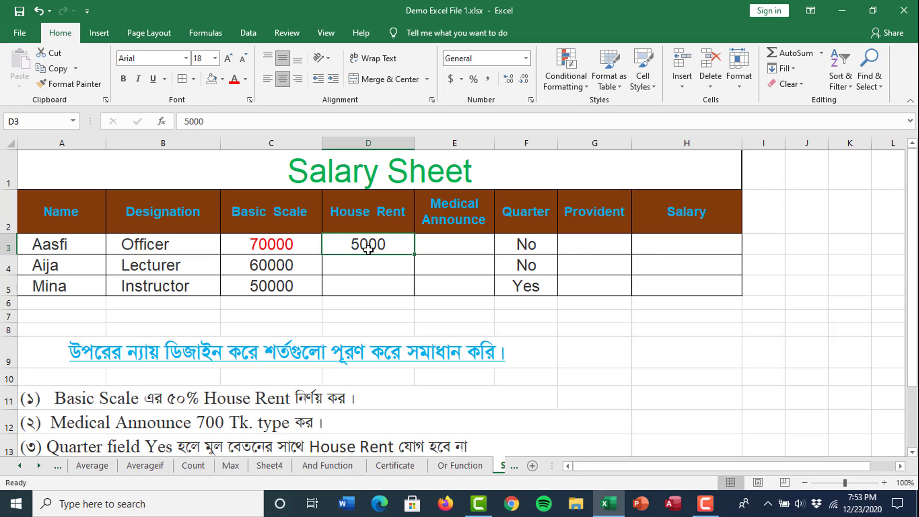
{"action": "key", "text": "Delete"}
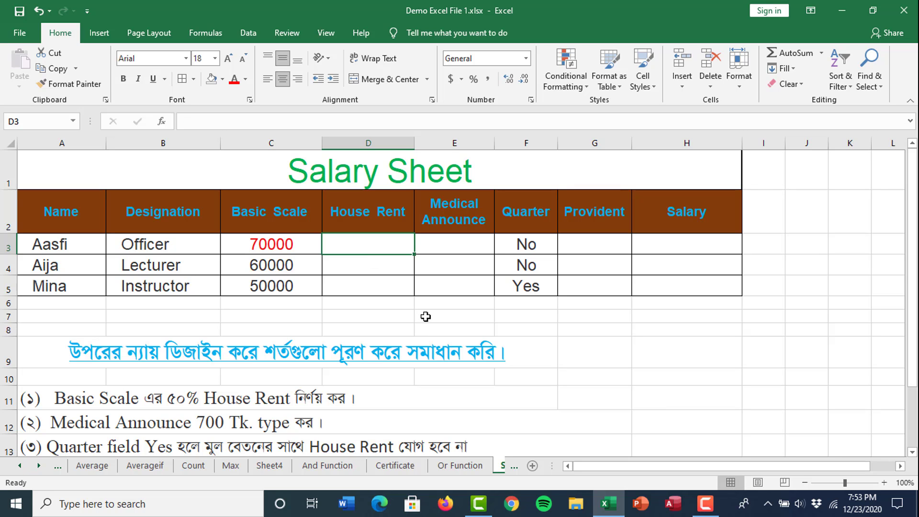
- Calculate the first employee's House Rent in D3 as 50% of the Basic Scale with the formula =C3*50%
{"action": "scroll", "coordinate": [394, 304], "scroll_direction": "up", "scroll_amount": 1}
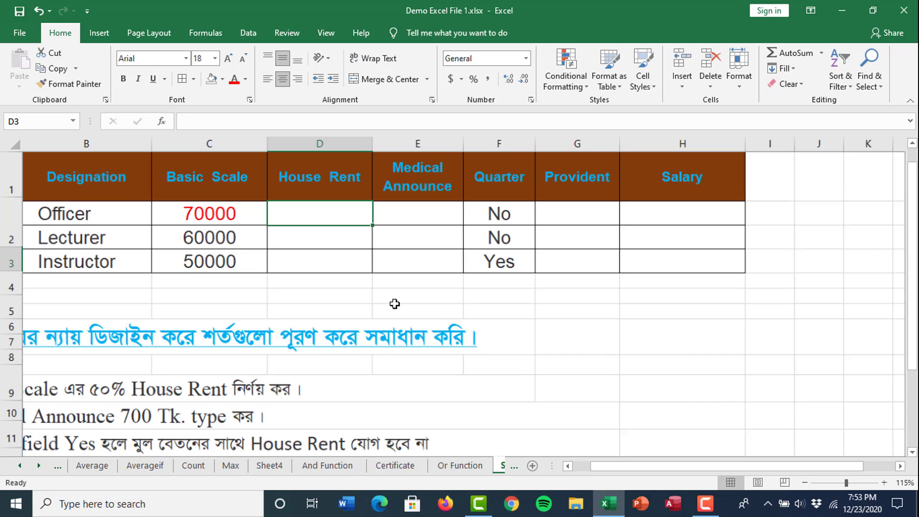
{"action": "scroll", "coordinate": [367, 316], "scroll_direction": "down", "scroll_amount": 1}
{"action": "left_click", "coordinate": [272, 206]}
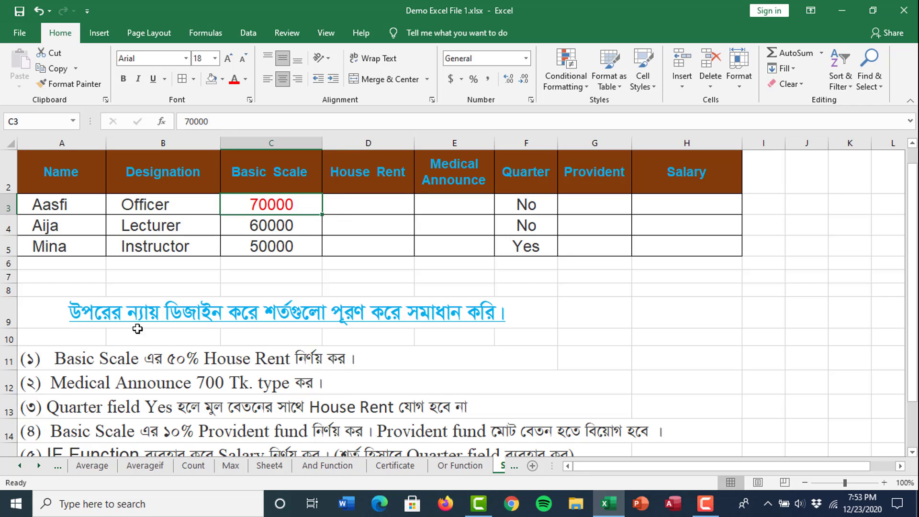
{"action": "left_click", "coordinate": [349, 203]}
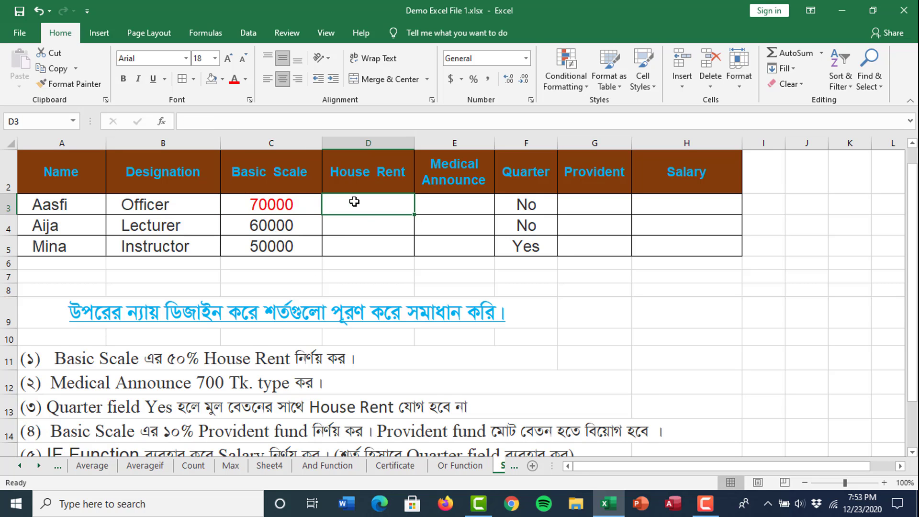
{"action": "scroll", "coordinate": [367, 205], "scroll_direction": "up", "scroll_amount": 2}
{"action": "scroll", "coordinate": [377, 234], "scroll_direction": "up", "scroll_amount": 1}
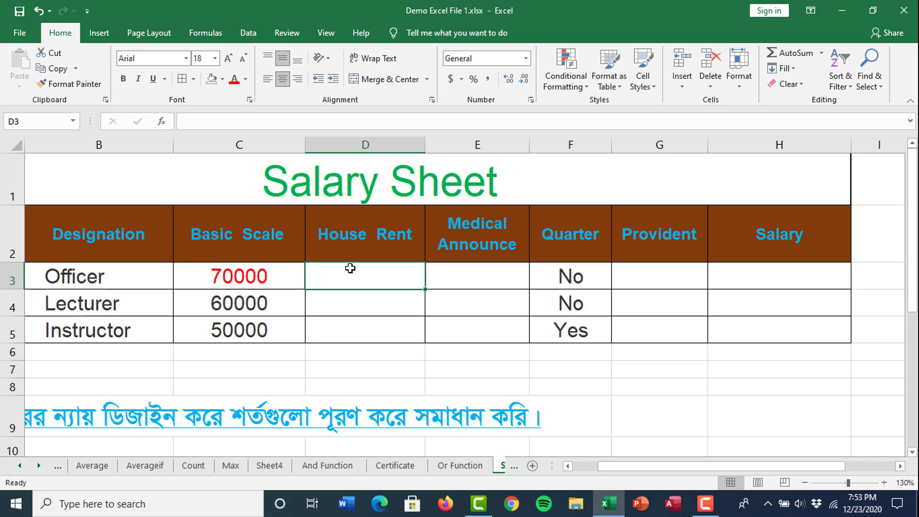
{"action": "type", "text": "="}
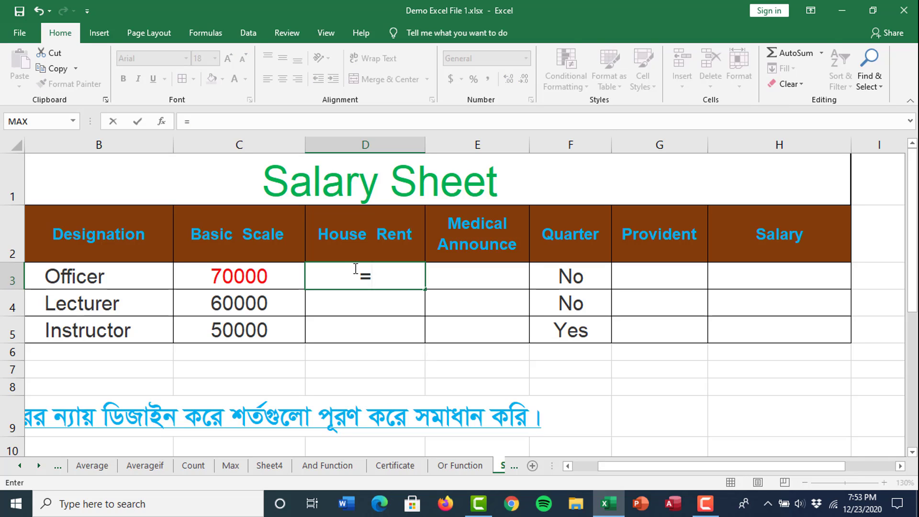
{"action": "left_click", "coordinate": [255, 277]}
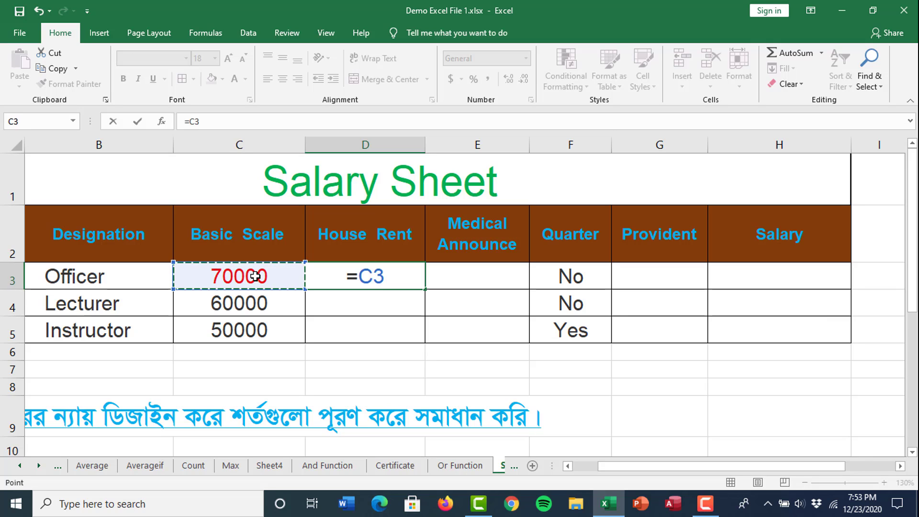
{"action": "type", "text": "*"}
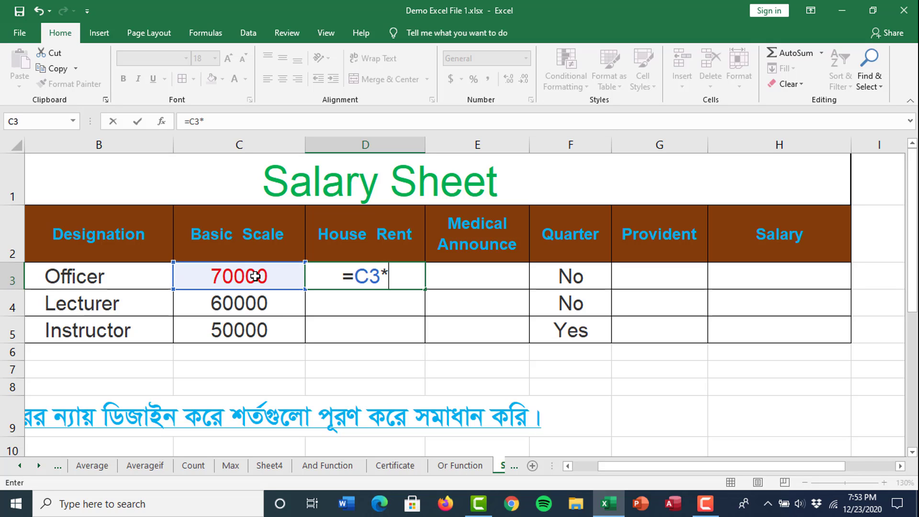
{"action": "type", "text": "50"}
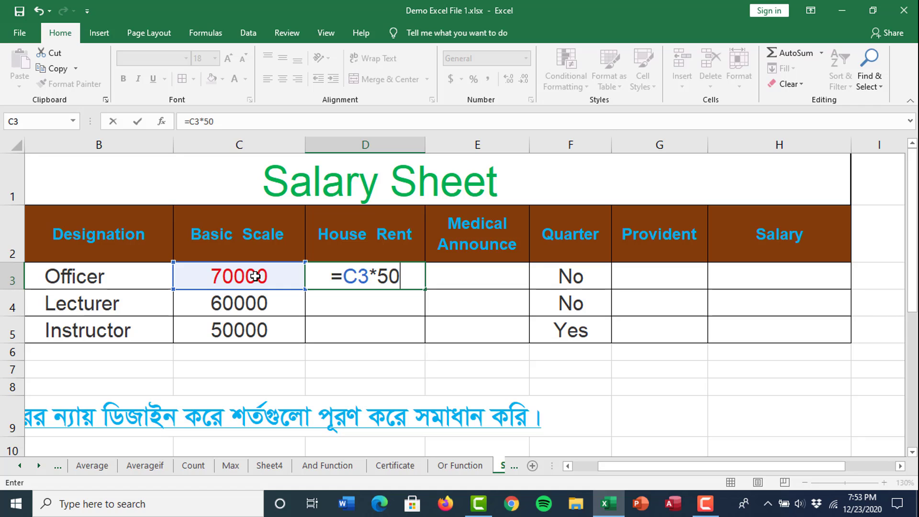
{"action": "type", "text": "%"}
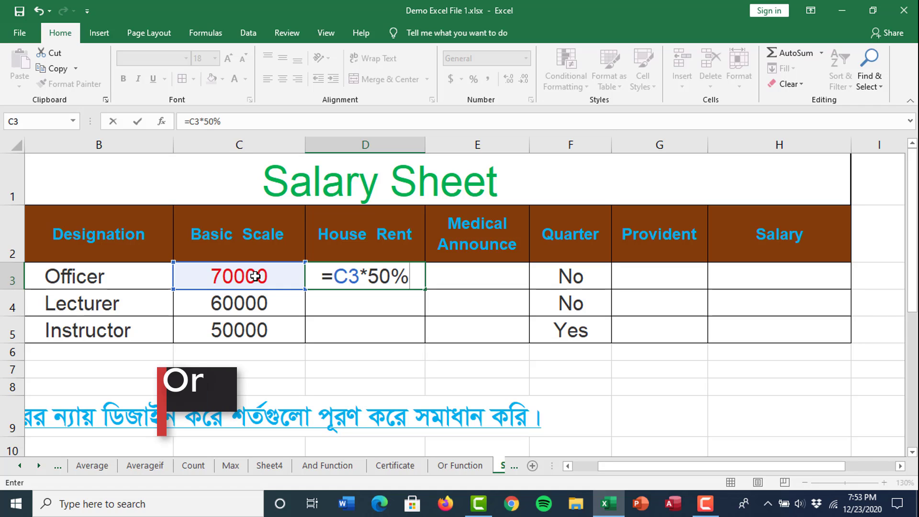
{"action": "key", "text": "Return"}
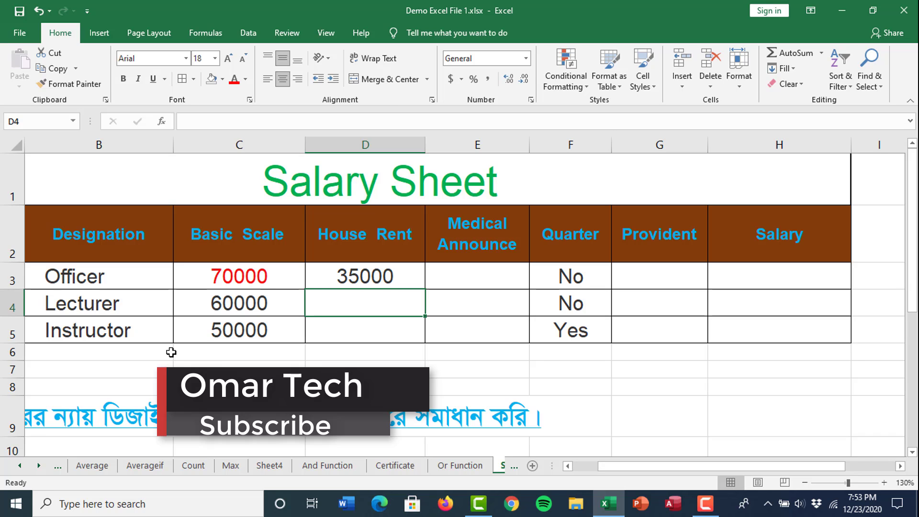
- Change the Medical Announce amount in the second condition, cell A12, to 7000 Tk
{"action": "scroll", "coordinate": [207, 362], "scroll_direction": "down", "scroll_amount": 2}
{"action": "double_click", "coordinate": [150, 299]}
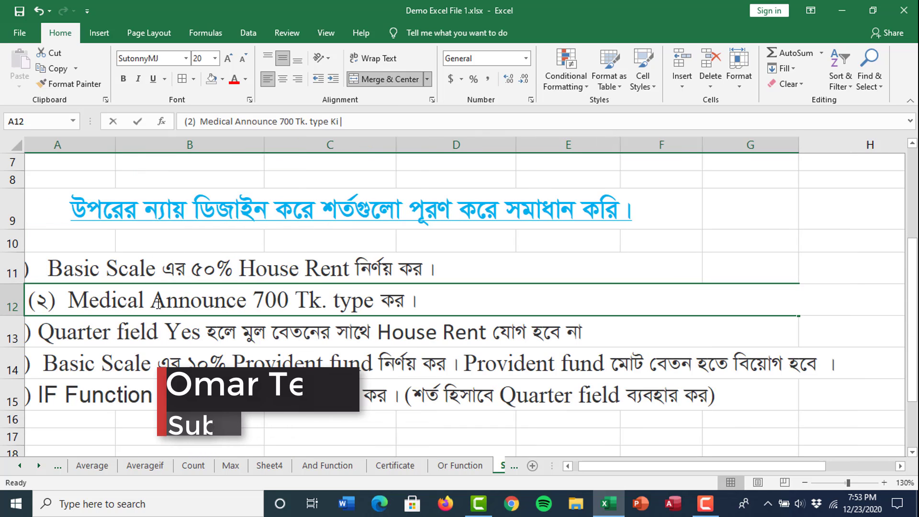
{"action": "left_click", "coordinate": [289, 303]}
{"action": "type", "text": "0"}
{"action": "key", "text": "Return"}
- Enter 7000 as the first employee's Medical Announce value in cell E3
{"action": "scroll", "coordinate": [513, 255], "scroll_direction": "up", "scroll_amount": 2}
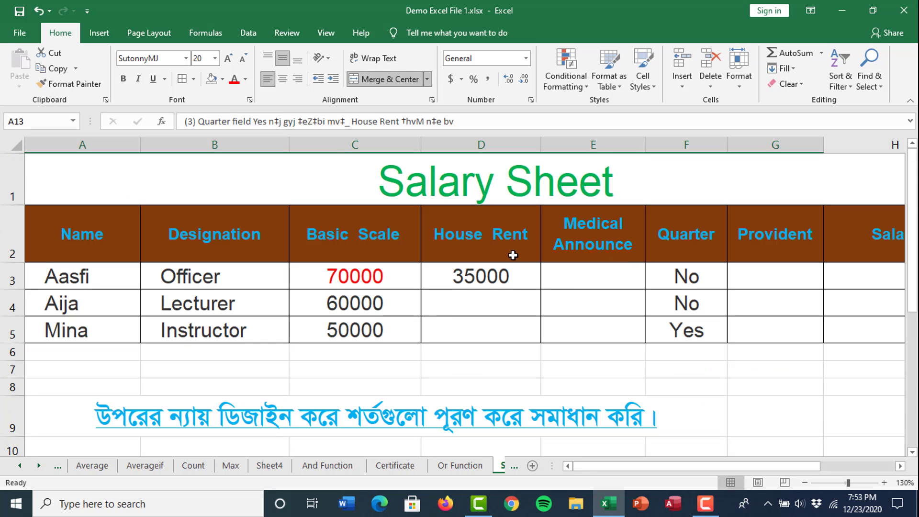
{"action": "left_click", "coordinate": [557, 282]}
{"action": "type", "text": "700"}
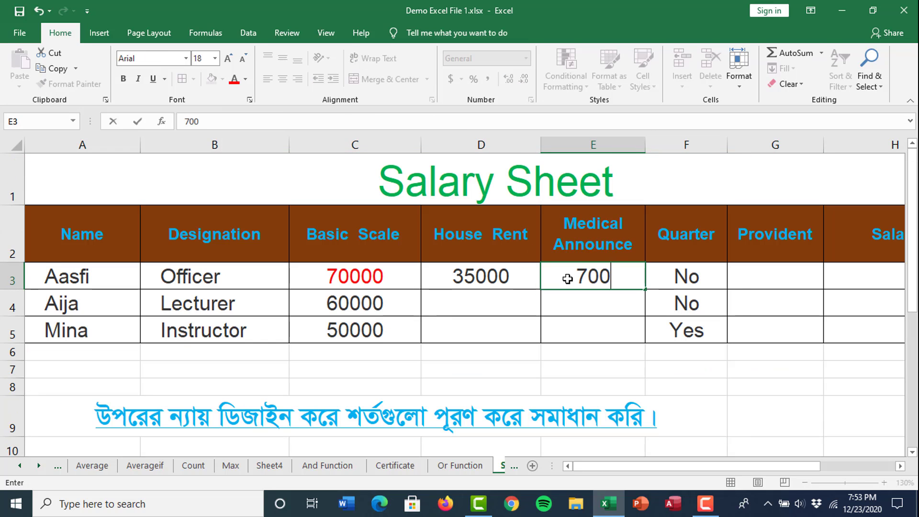
{"action": "type", "text": "0"}
{"action": "left_click", "coordinate": [700, 283]}
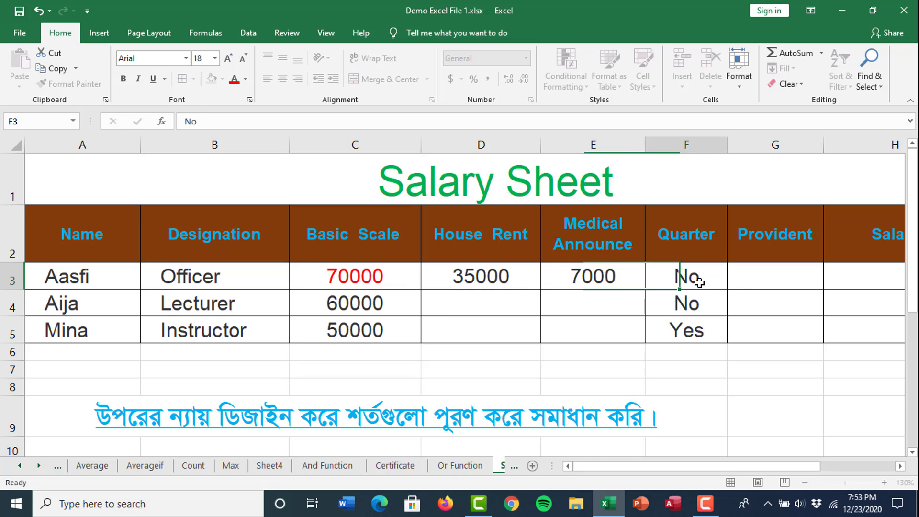
- Calculate the first employee's Provident amount in G3 as 10% of the Basic Scale with the formula =C3*10%
{"action": "left_click", "coordinate": [900, 467]}
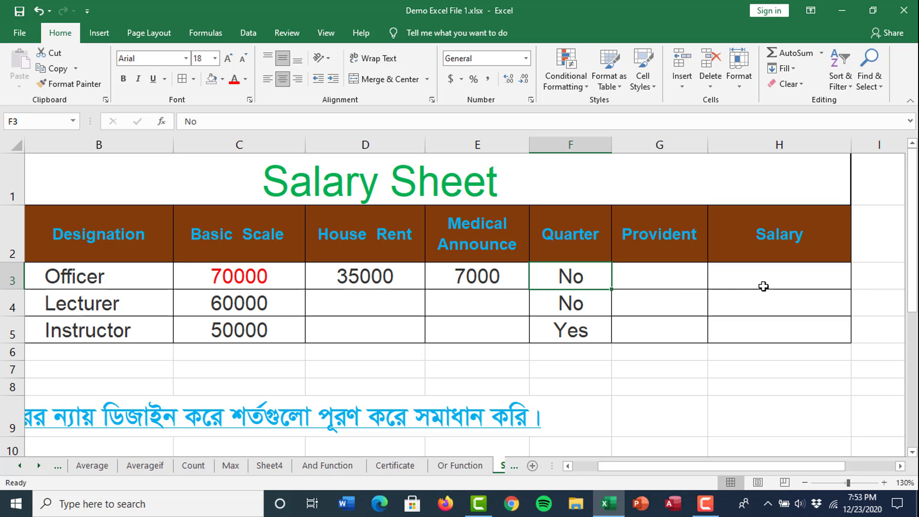
{"action": "left_click", "coordinate": [642, 271]}
{"action": "type", "text": "="}
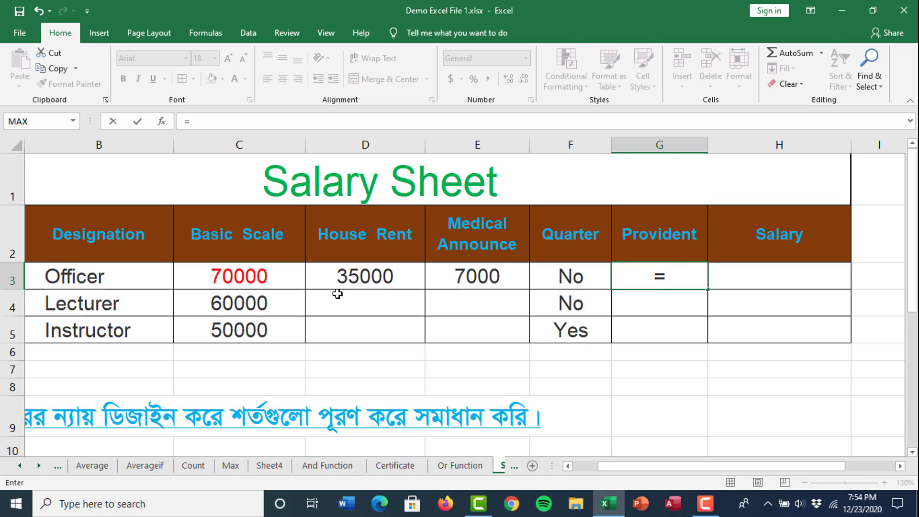
{"action": "left_click", "coordinate": [247, 281]}
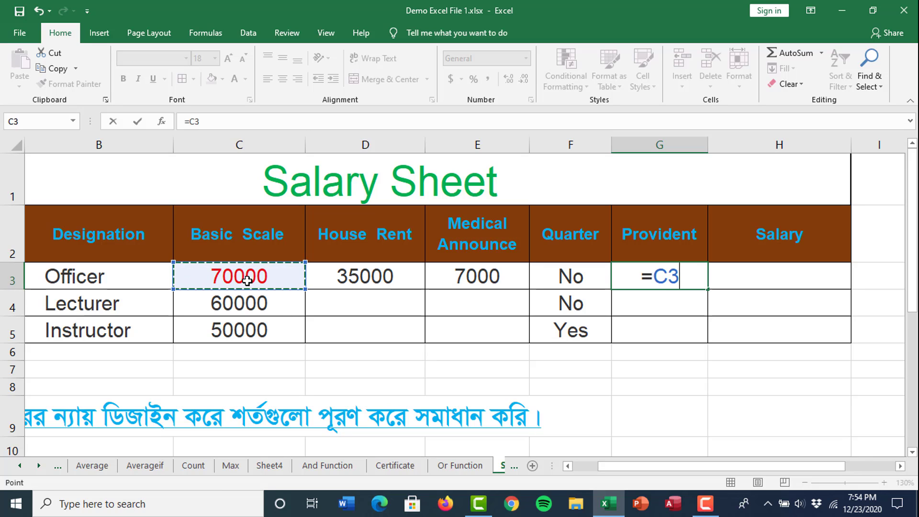
{"action": "type", "text": "*1"}
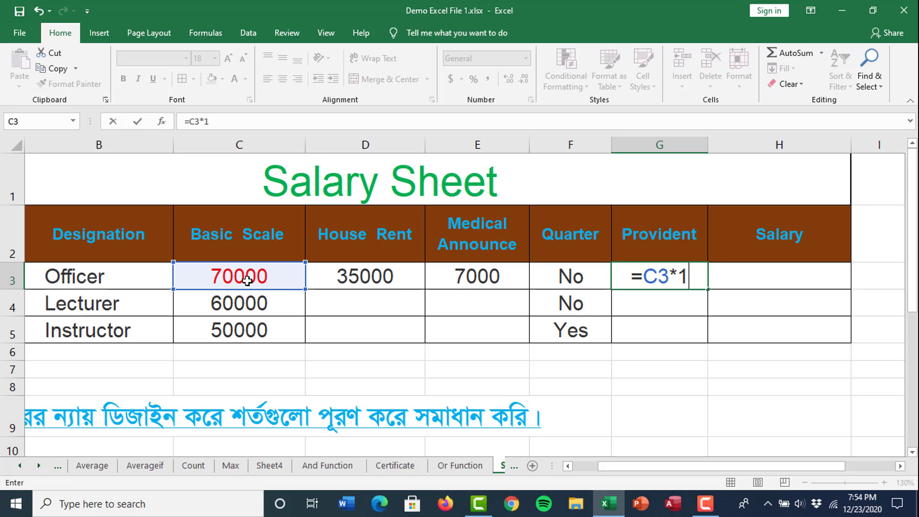
{"action": "type", "text": "0%"}
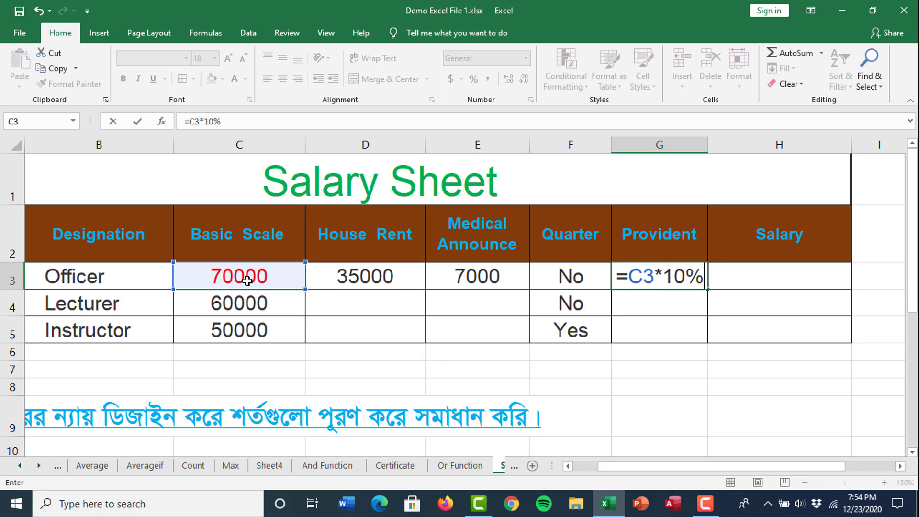
{"action": "key", "text": "Return"}
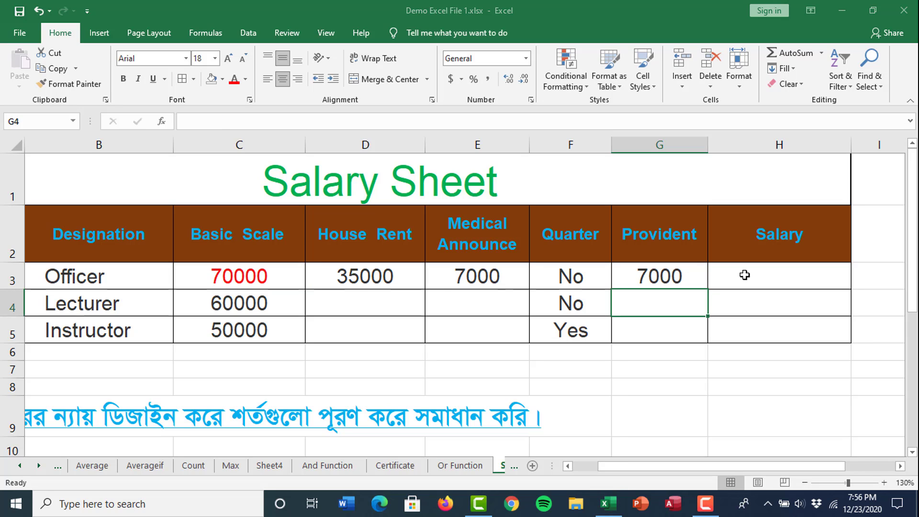
- Widen the Salary column slightly and right-align the first employee's Salary cell H3
{"action": "left_click", "coordinate": [745, 276]}
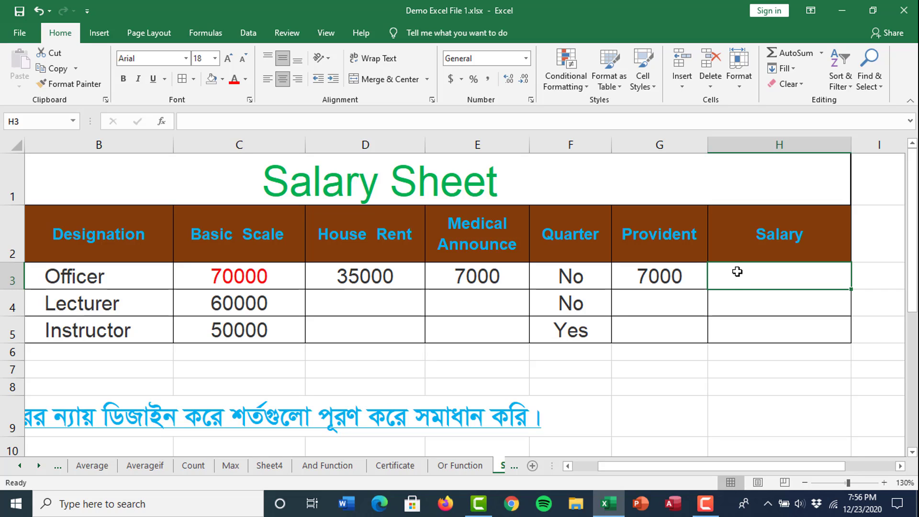
{"action": "left_click", "coordinate": [670, 274]}
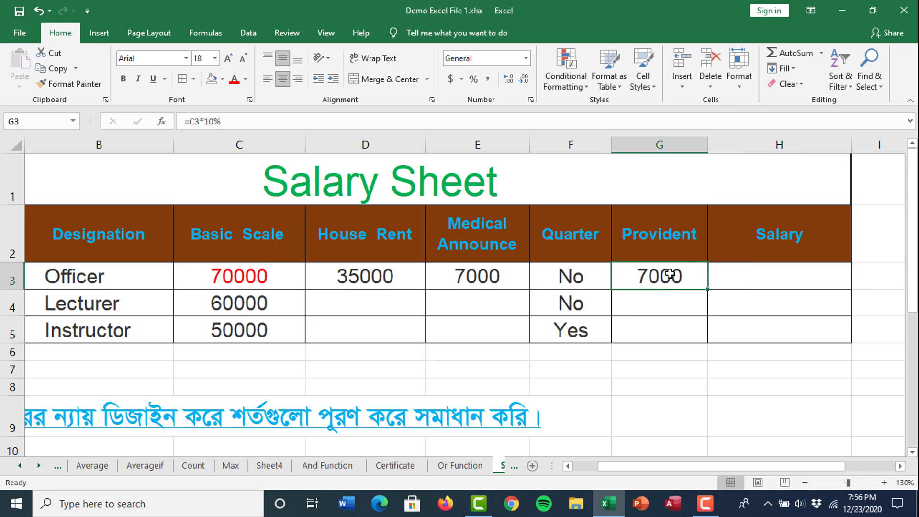
{"action": "left_click", "coordinate": [782, 279]}
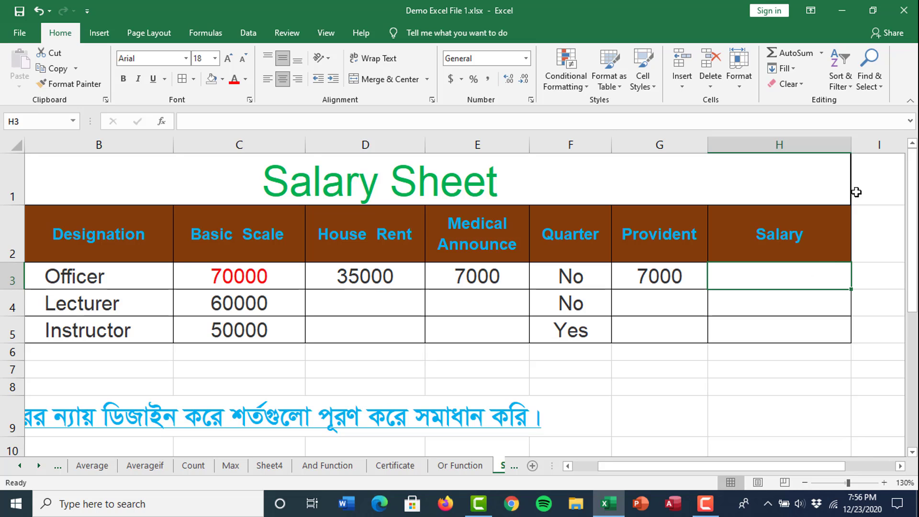
{"action": "left_click_drag", "start_coordinate": [851, 145], "coordinate": [871, 145]}
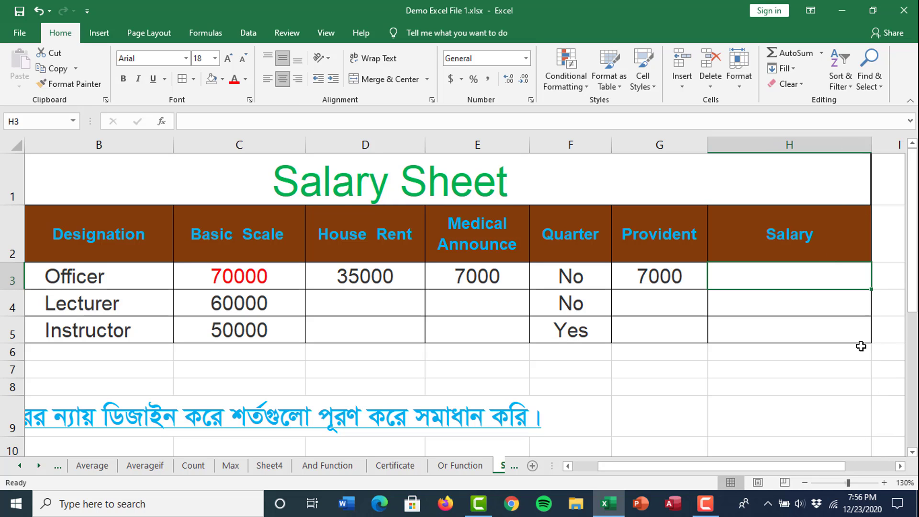
{"action": "left_click", "coordinate": [900, 466]}
{"action": "left_click", "coordinate": [900, 466]}
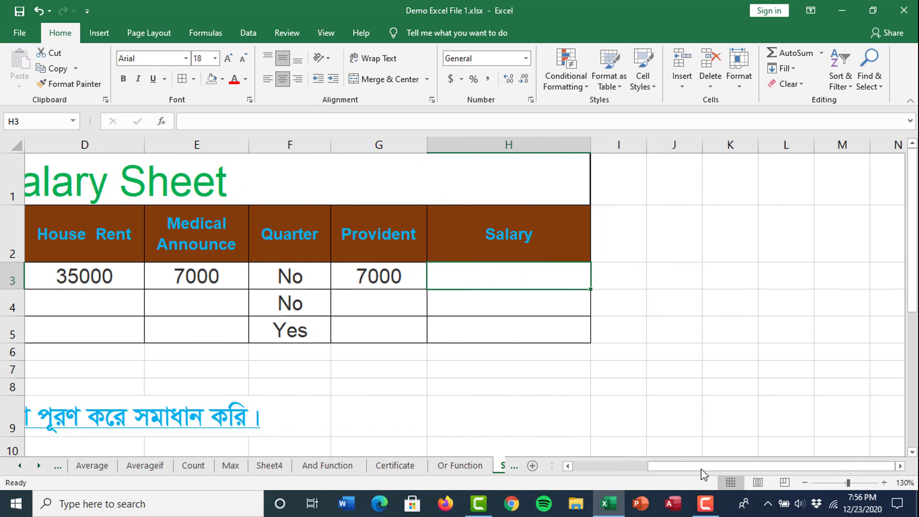
{"action": "left_click_drag", "start_coordinate": [698, 469], "coordinate": [670, 471]}
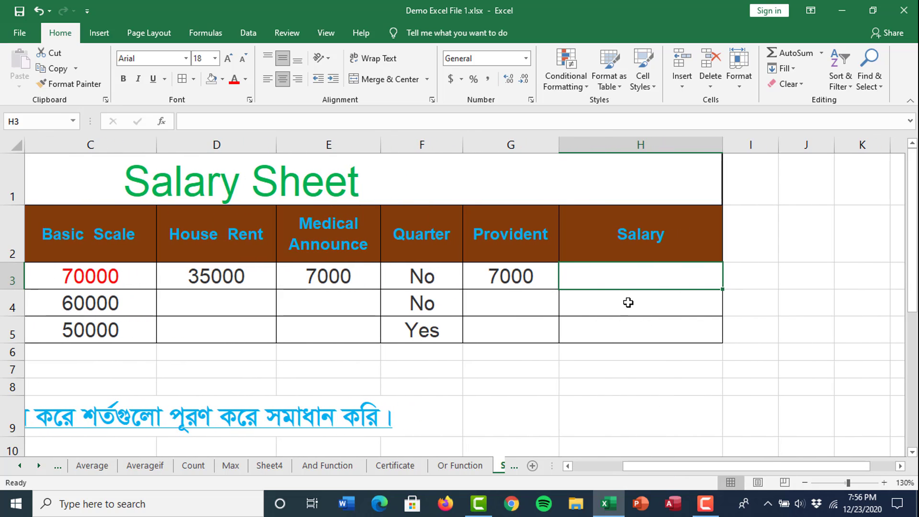
{"action": "left_click", "coordinate": [301, 79]}
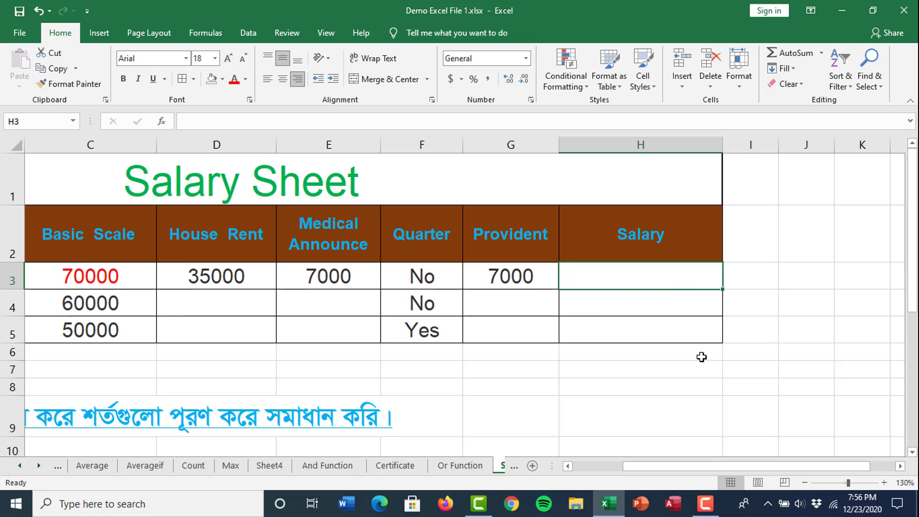
- Begin an IF formula in the first employee's Salary cell H3 with the logical test F3="Yes"
{"action": "type", "text": "=if"}
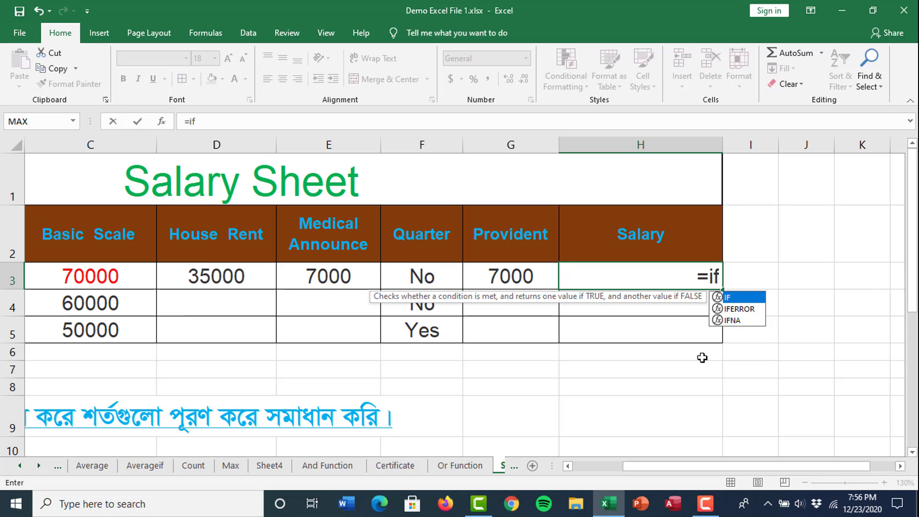
{"action": "type", "text": "("}
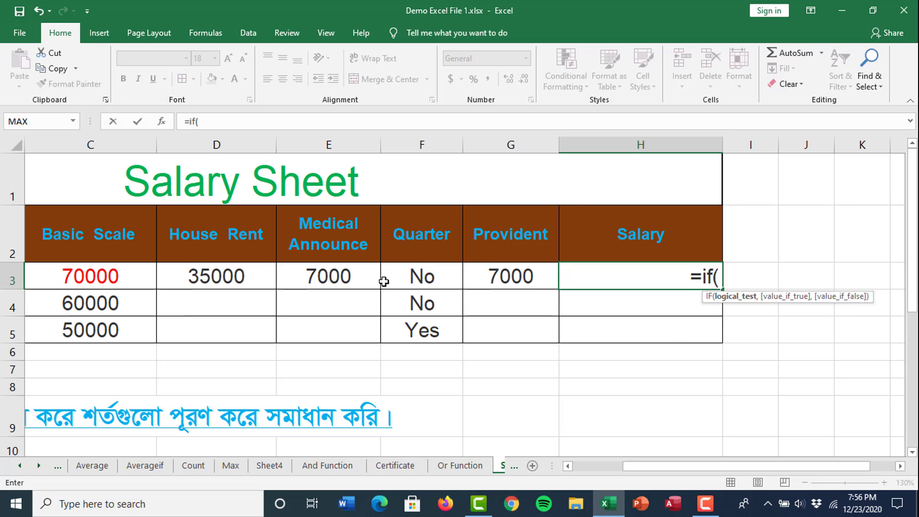
{"action": "left_click", "coordinate": [420, 278]}
{"action": "left_click", "coordinate": [424, 282]}
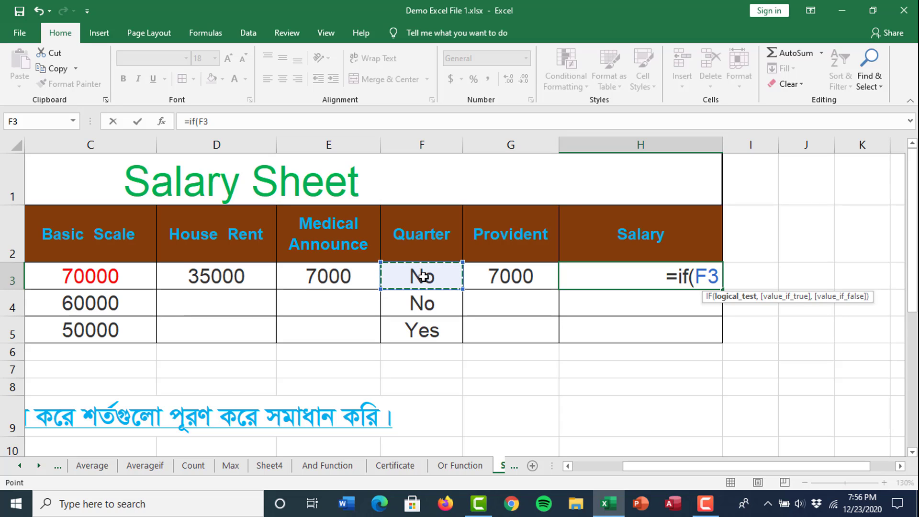
{"action": "type", "text": "="}
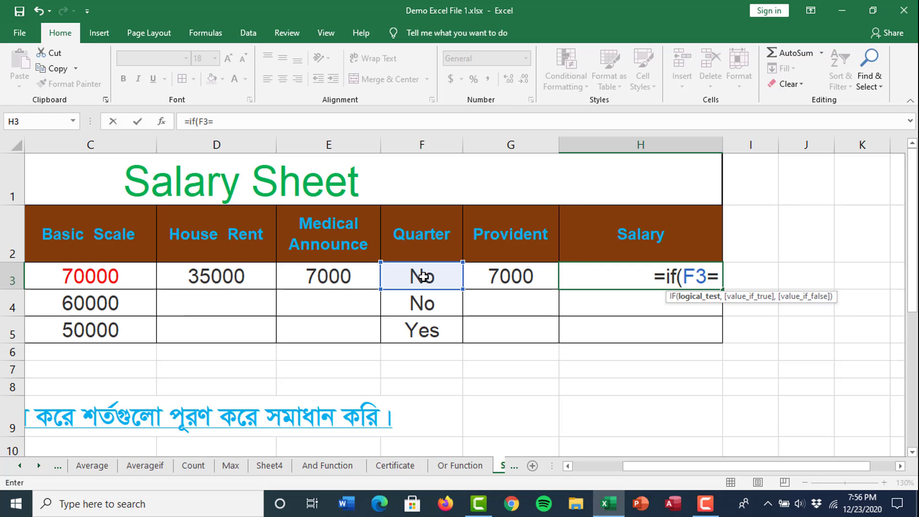
{"action": "type", "text": "\""}
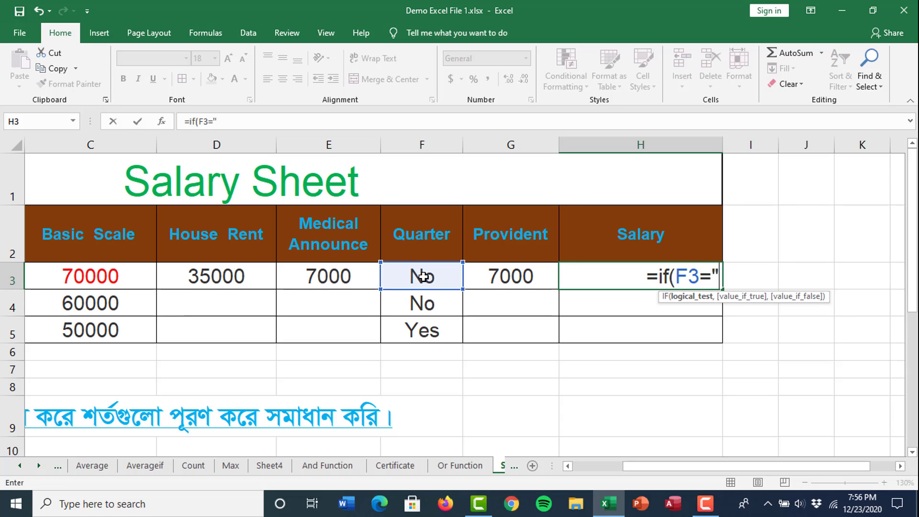
{"action": "type", "text": "Ye"}
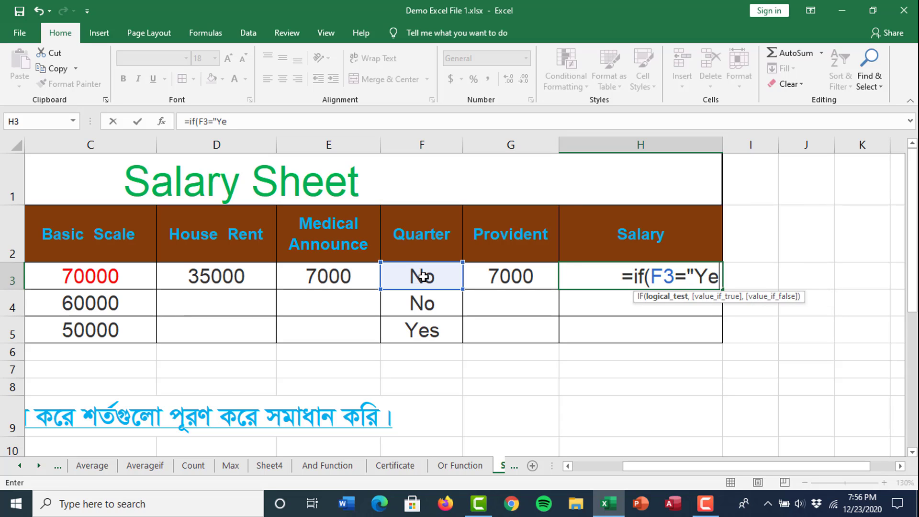
{"action": "type", "text": "s\""}
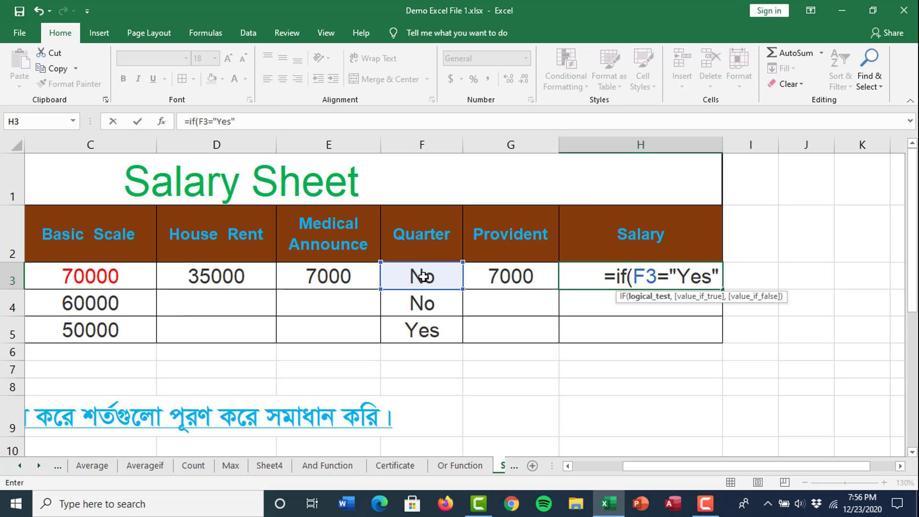
{"action": "type", "text": ","}
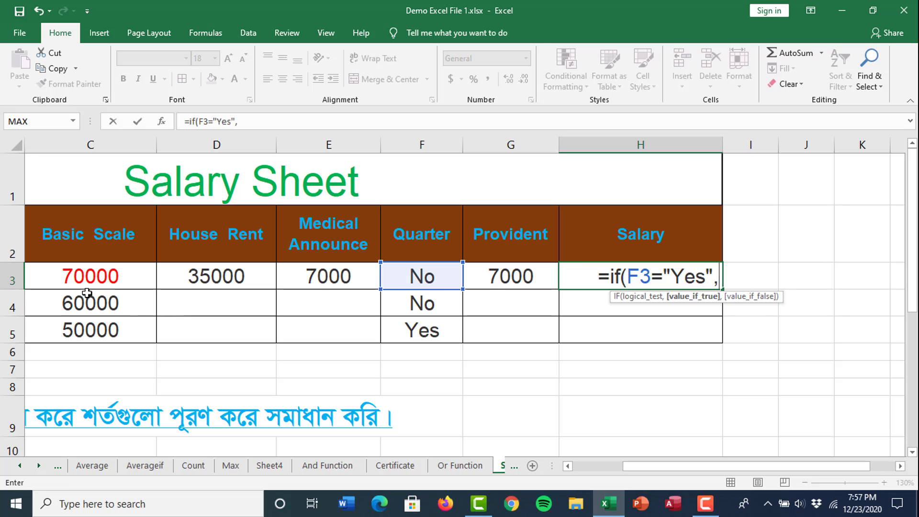
- Add C3+E3-G3 as the value if true in the Salary IF formula in H3
{"action": "left_click", "coordinate": [112, 276]}
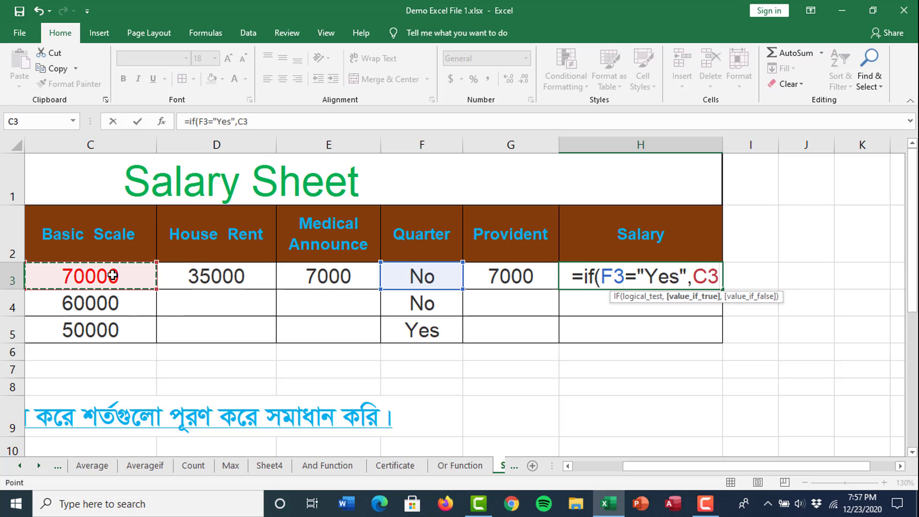
{"action": "type", "text": "+"}
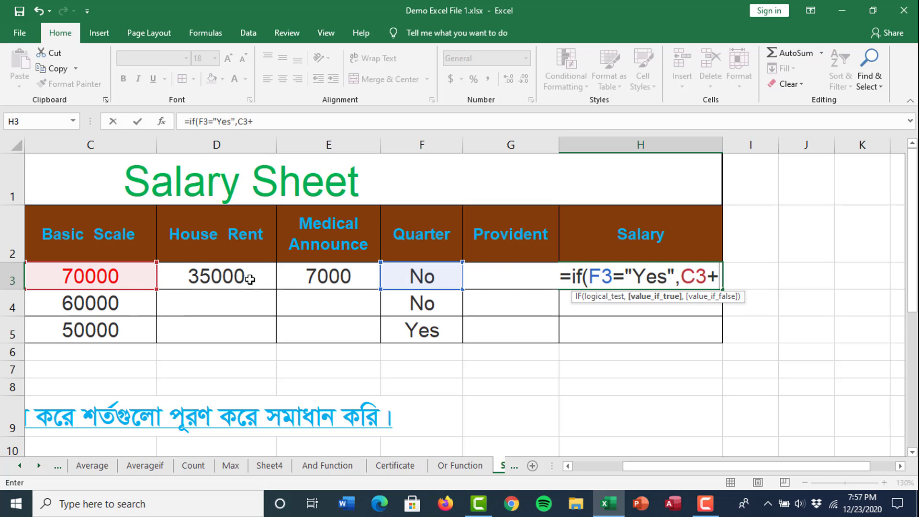
{"action": "left_click", "coordinate": [323, 279]}
{"action": "type", "text": "+"}
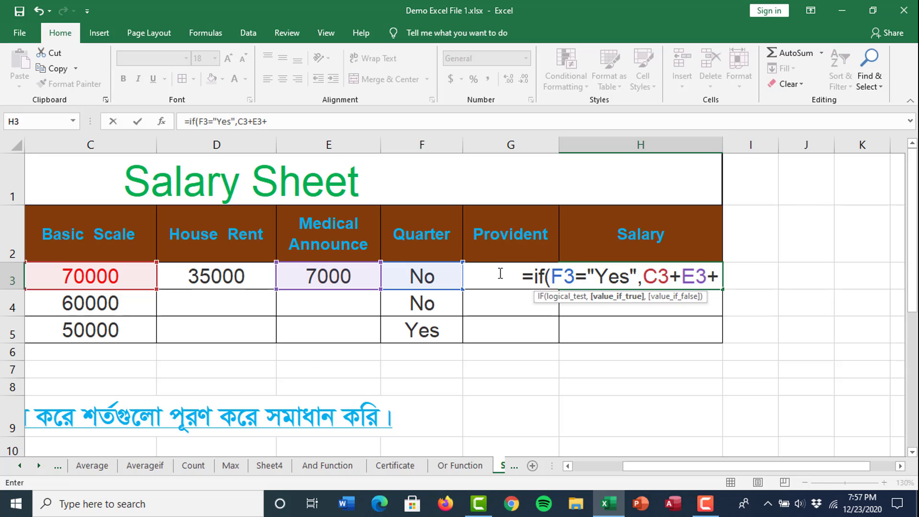
{"action": "key", "text": "BackSpace"}
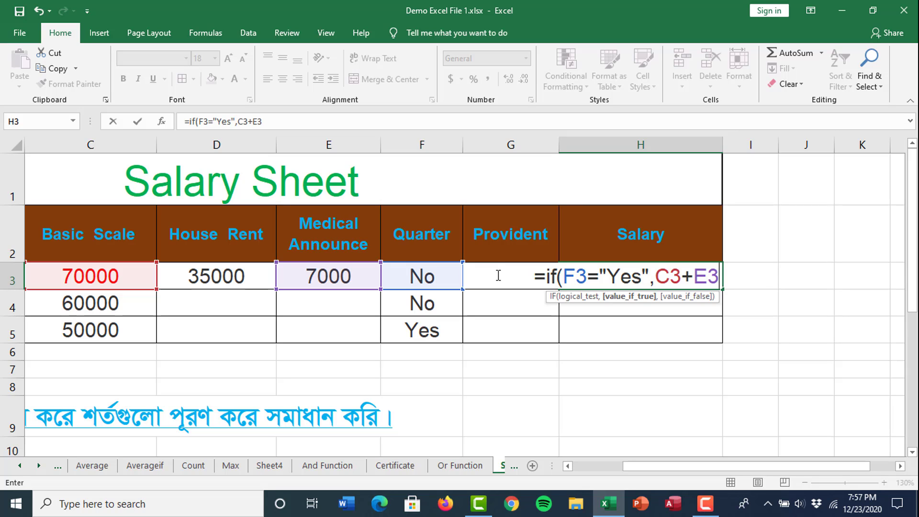
{"action": "type", "text": "g"}
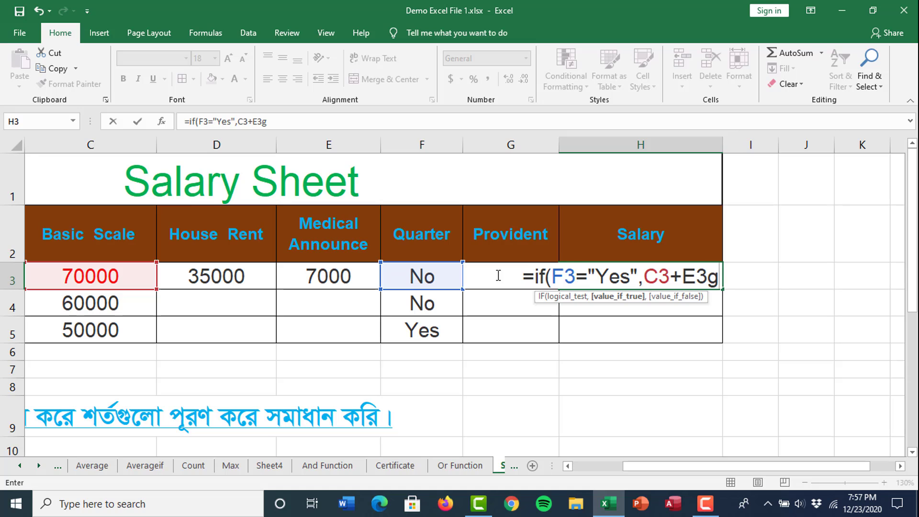
{"action": "key", "text": "BackSpace"}
{"action": "type", "text": "-"}
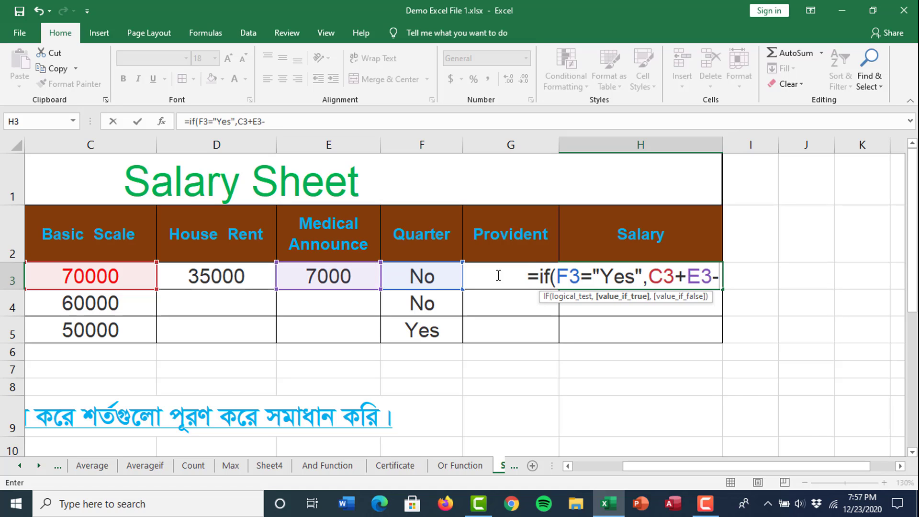
{"action": "type", "text": "G#"}
{"action": "key", "text": "BackSpace"}
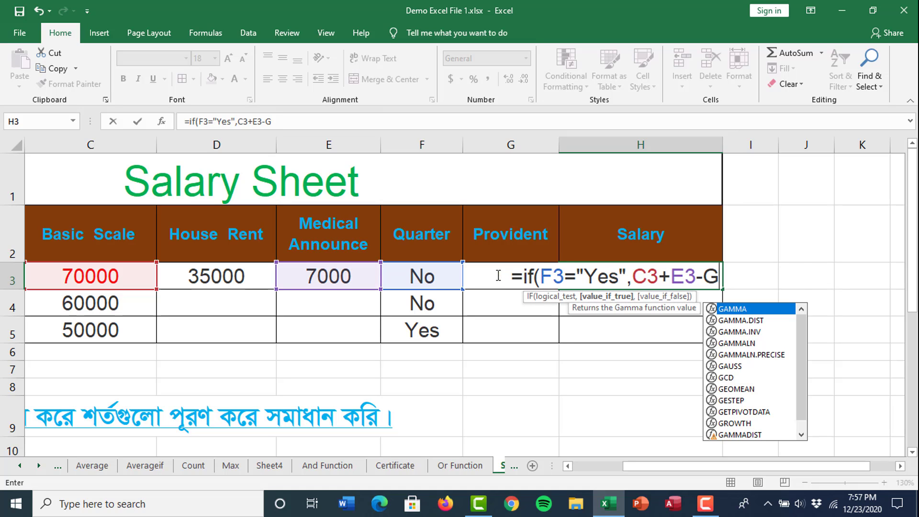
{"action": "type", "text": "3"}
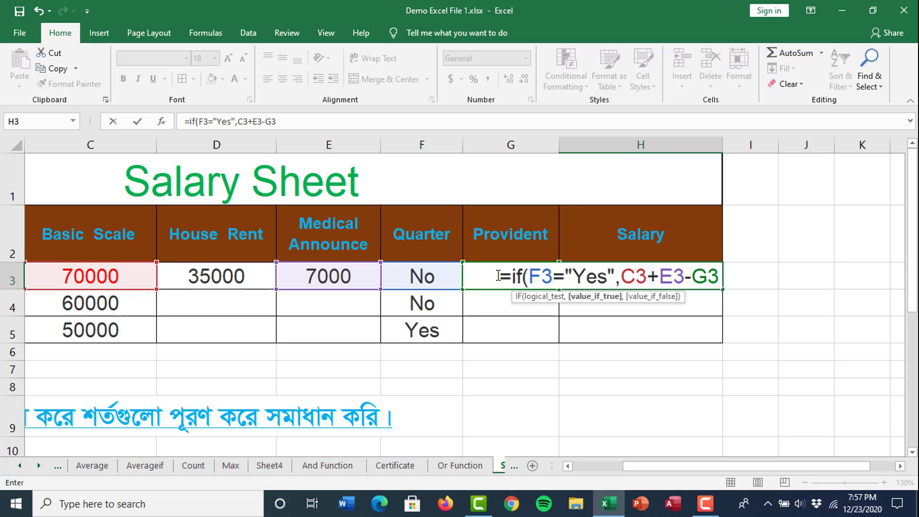
{"action": "type", "text": ","}
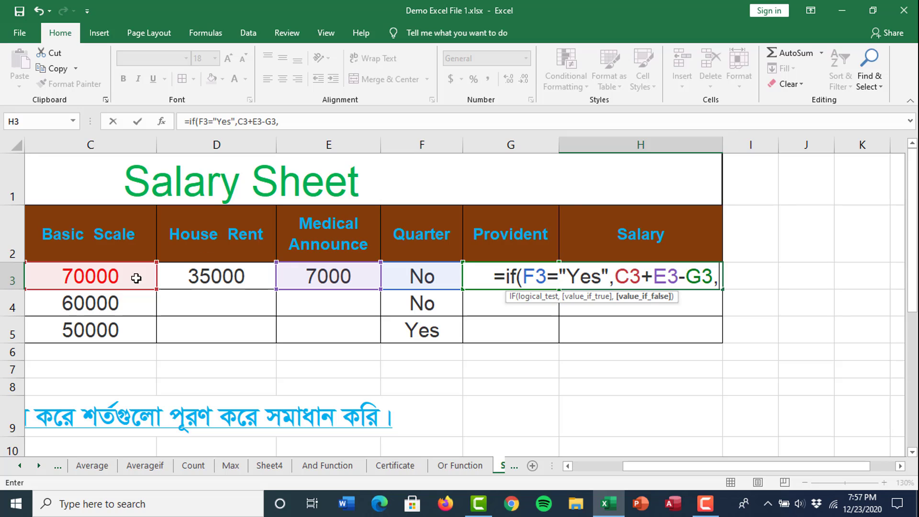
- Add C3+D3+E3-G3 as the value if false and complete the Salary IF formula in H3
{"action": "left_click", "coordinate": [116, 276]}
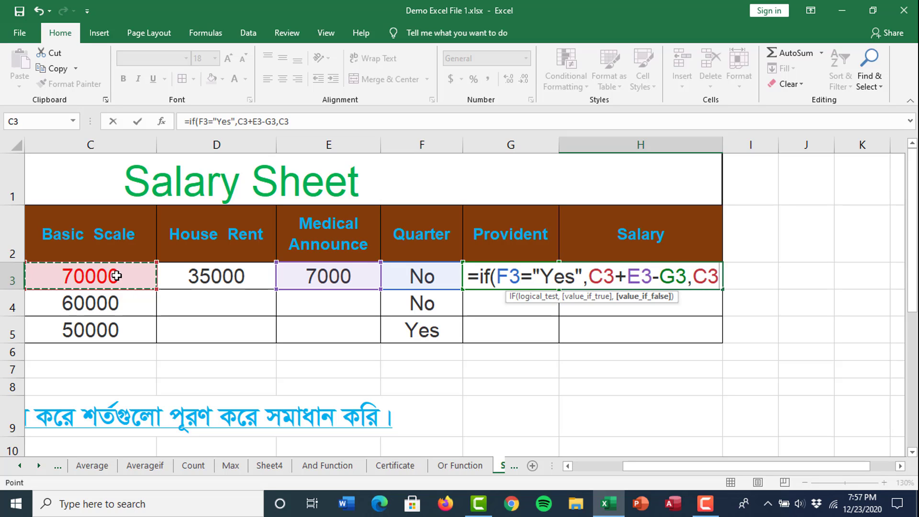
{"action": "type", "text": "+"}
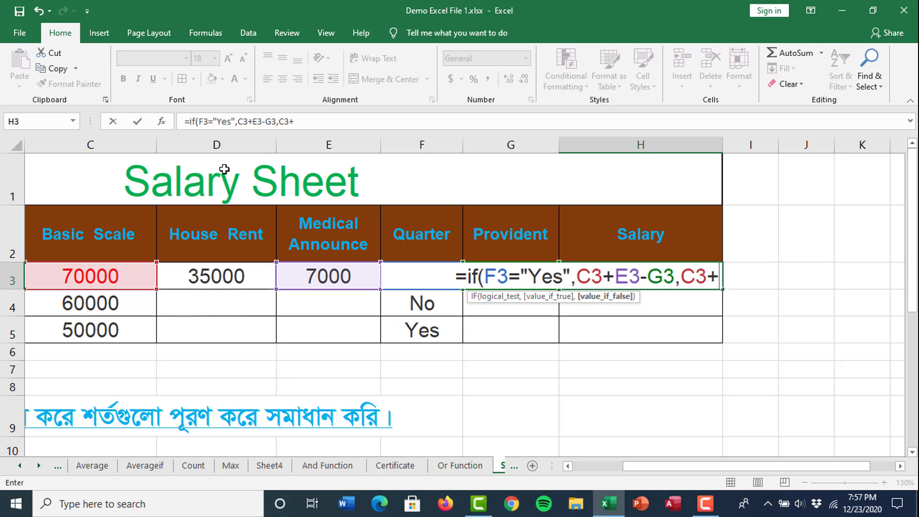
{"action": "left_click", "coordinate": [217, 280]}
{"action": "type", "text": "+"}
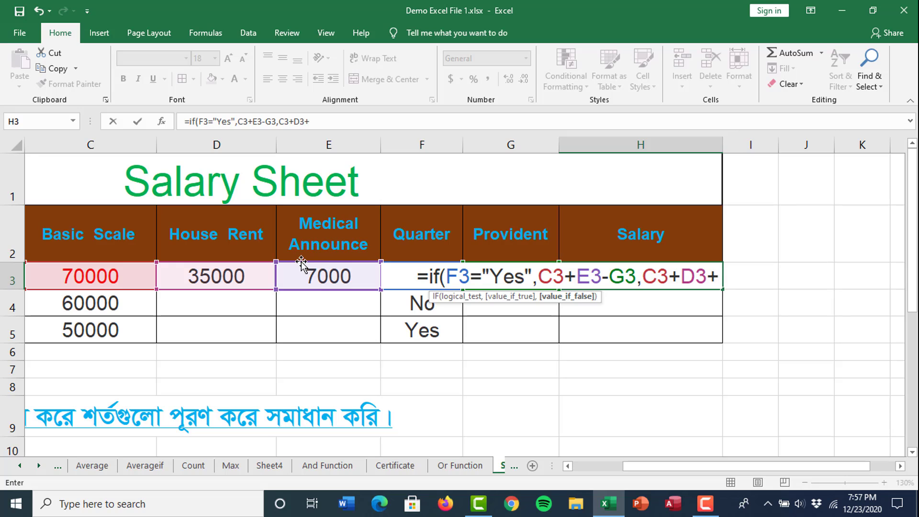
{"action": "left_click", "coordinate": [314, 273]}
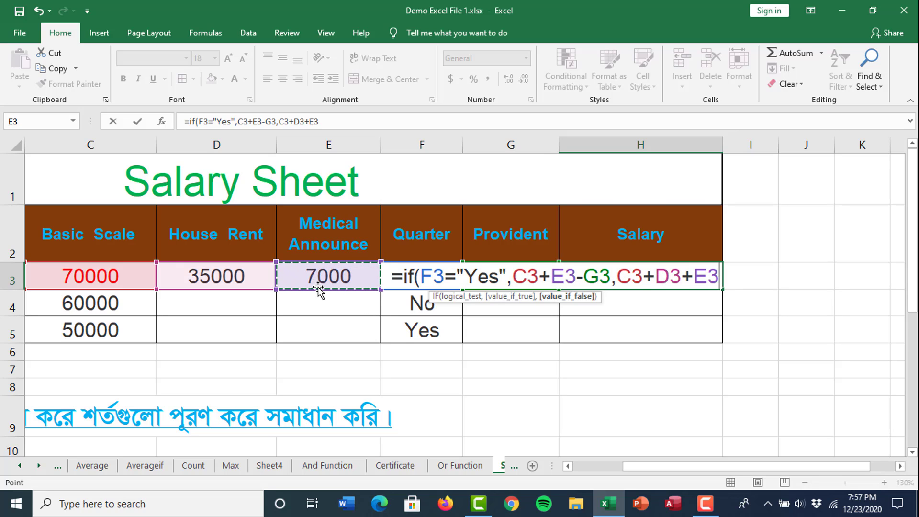
{"action": "type", "text": "-"}
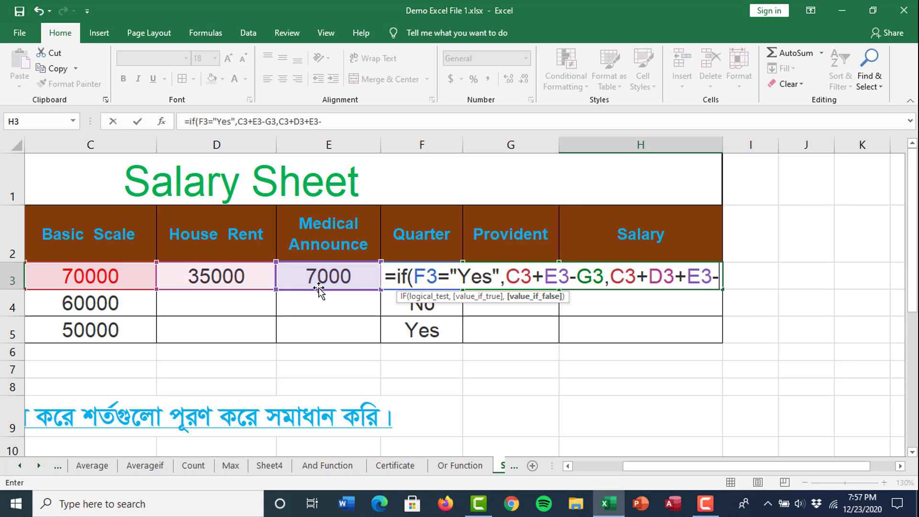
{"action": "type", "text": "G#"}
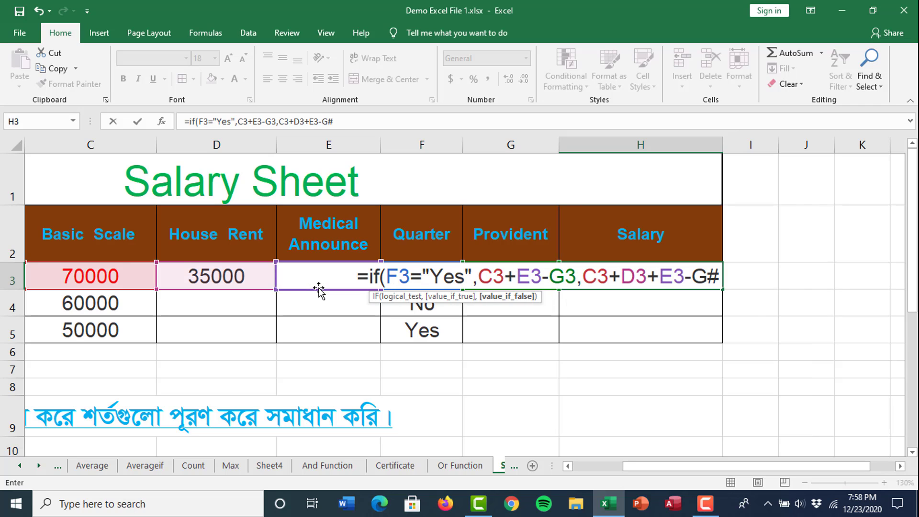
{"action": "key", "text": "BackSpace"}
{"action": "type", "text": "3)"}
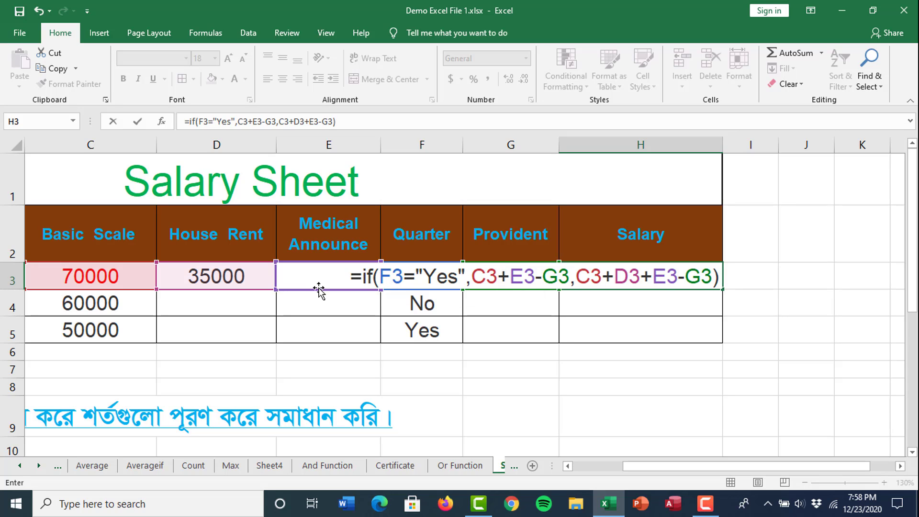
{"action": "key", "text": "Return"}
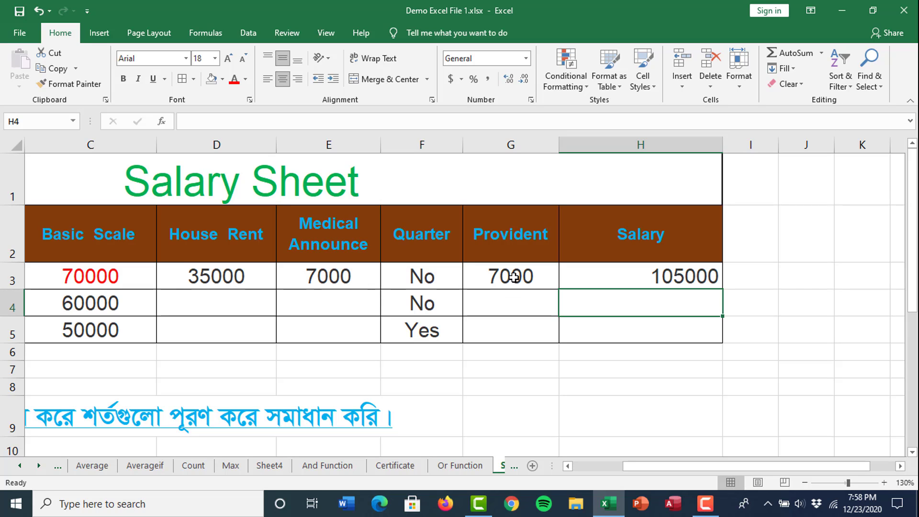
- Change the first employee's Quarter in F3 to Yes and check the Basic Scale, House Rent, Medical Announce and Provident cells in that row
{"action": "left_click", "coordinate": [442, 282]}
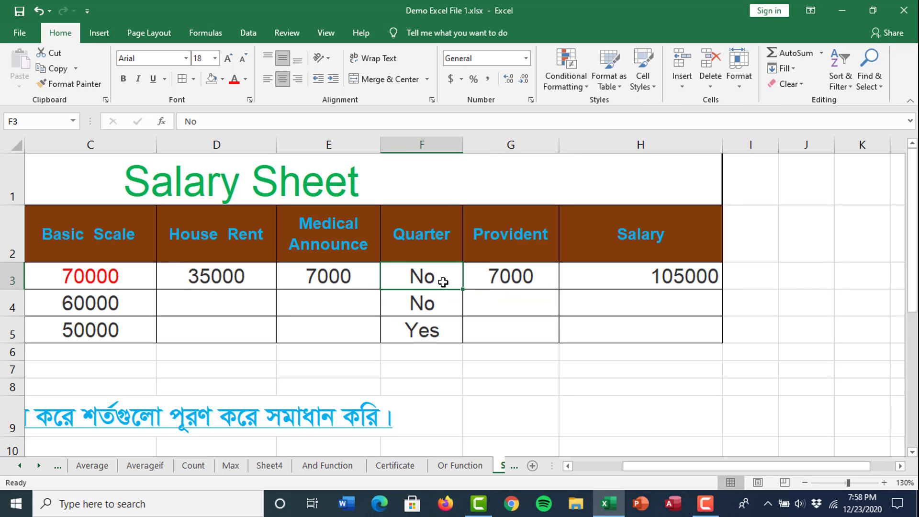
{"action": "type", "text": "yes"}
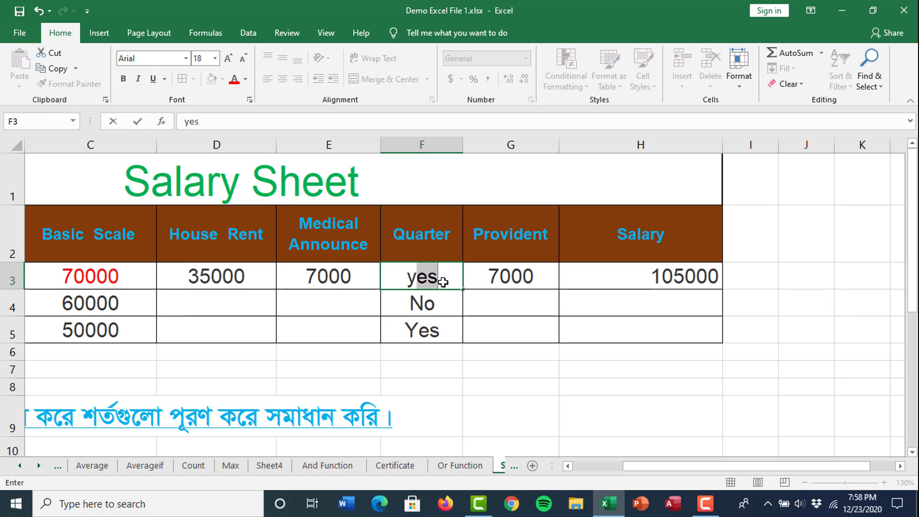
{"action": "key", "text": "Return"}
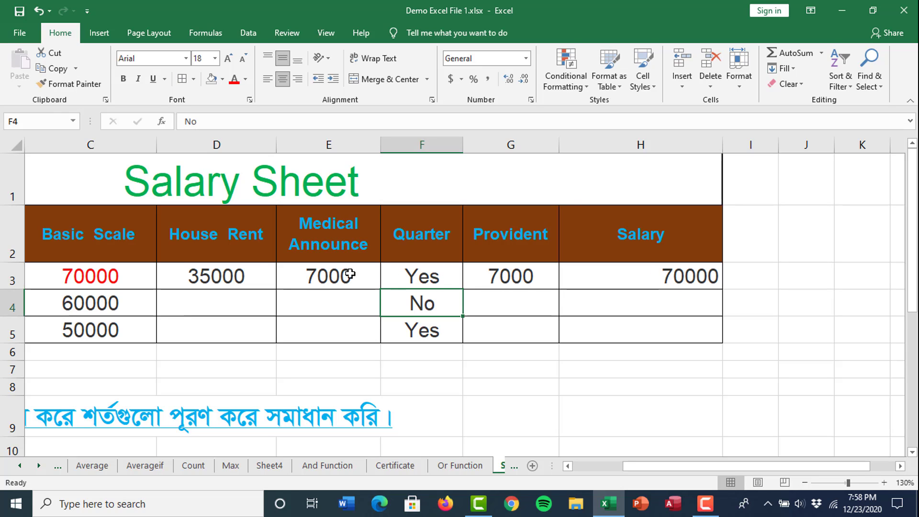
{"action": "left_click", "coordinate": [98, 279]}
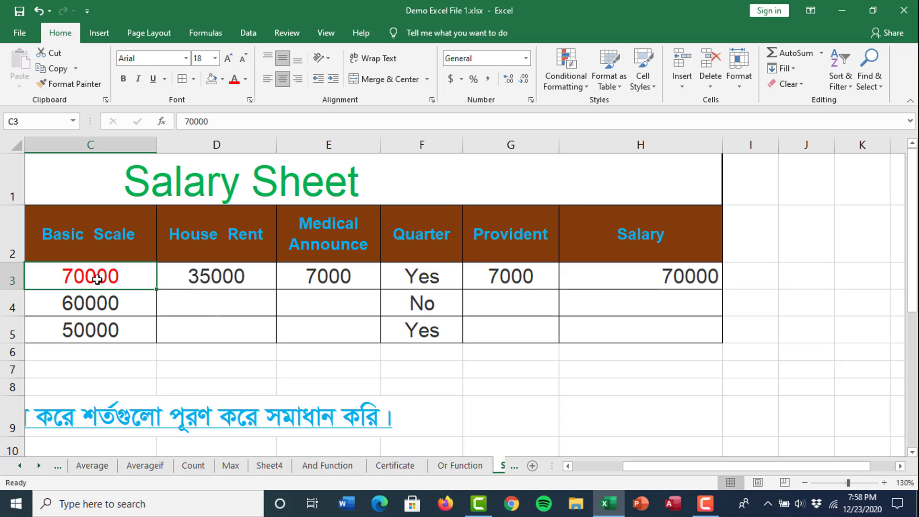
{"action": "left_click", "coordinate": [200, 281]}
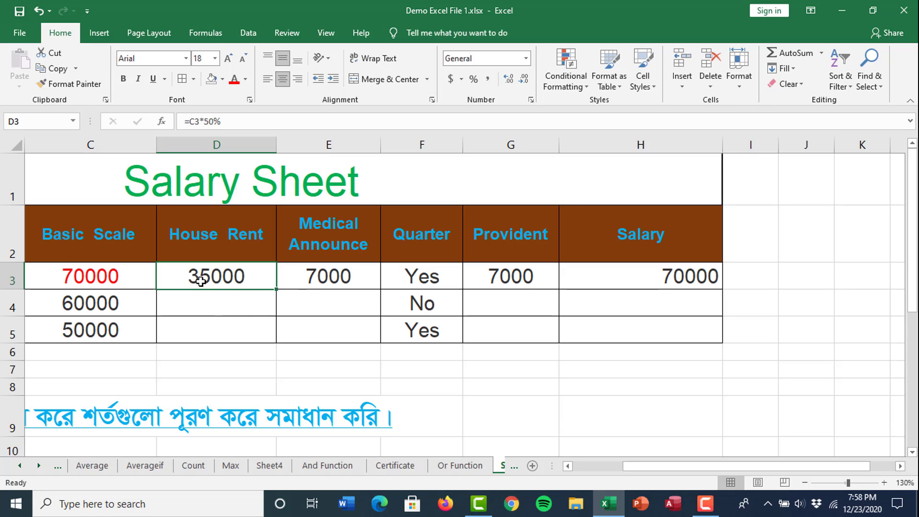
{"action": "left_click", "coordinate": [316, 277]}
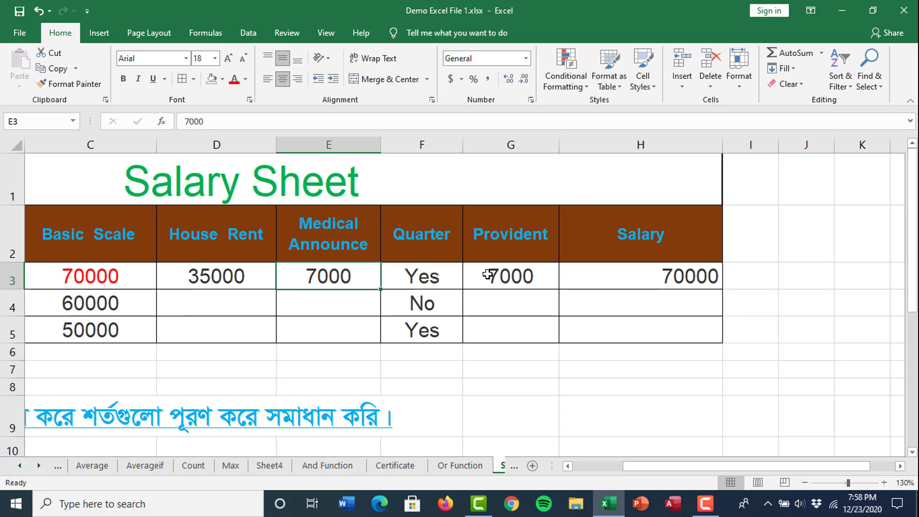
{"action": "left_click", "coordinate": [505, 272]}
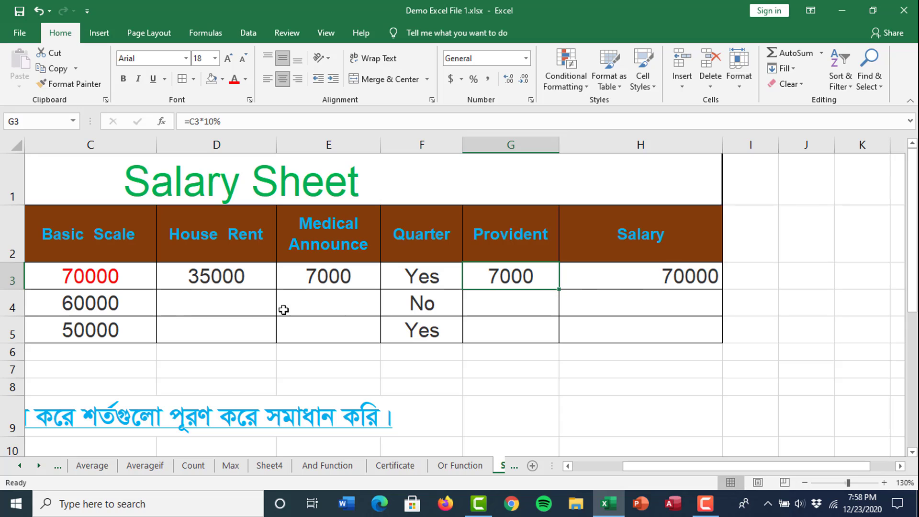
- Fill the first employee's House Rent, Medical Announce and Provident cells down through row 5
{"action": "left_click_drag", "start_coordinate": [206, 275], "coordinate": [312, 273]}
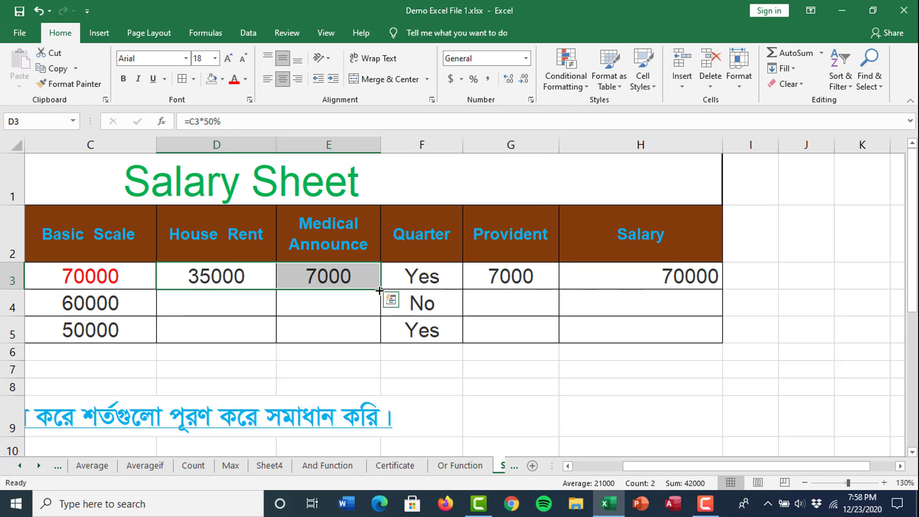
{"action": "left_click_drag", "start_coordinate": [380, 291], "coordinate": [382, 341]}
{"action": "left_click", "coordinate": [216, 301]}
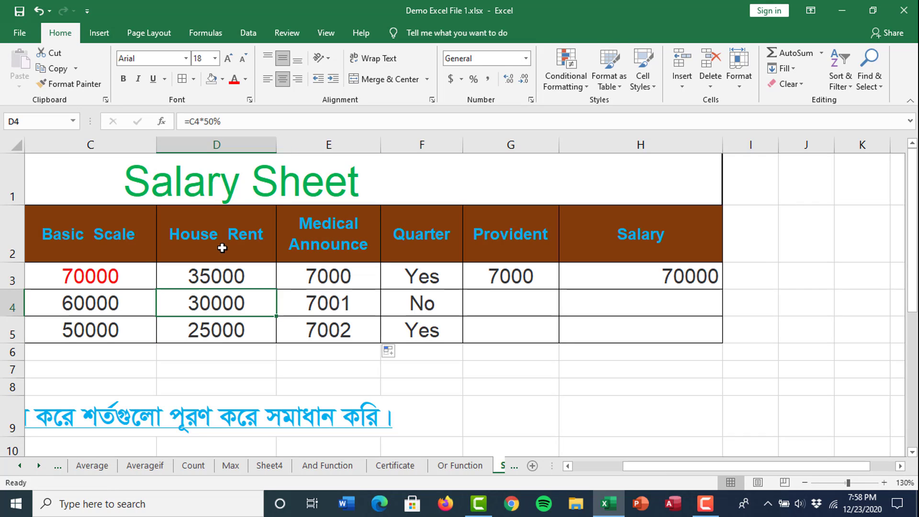
{"action": "left_click", "coordinate": [522, 282]}
{"action": "left_click_drag", "start_coordinate": [559, 289], "coordinate": [559, 337]}
- Fill the first employee's Salary formula from H3 down through row 5
{"action": "left_click", "coordinate": [670, 276]}
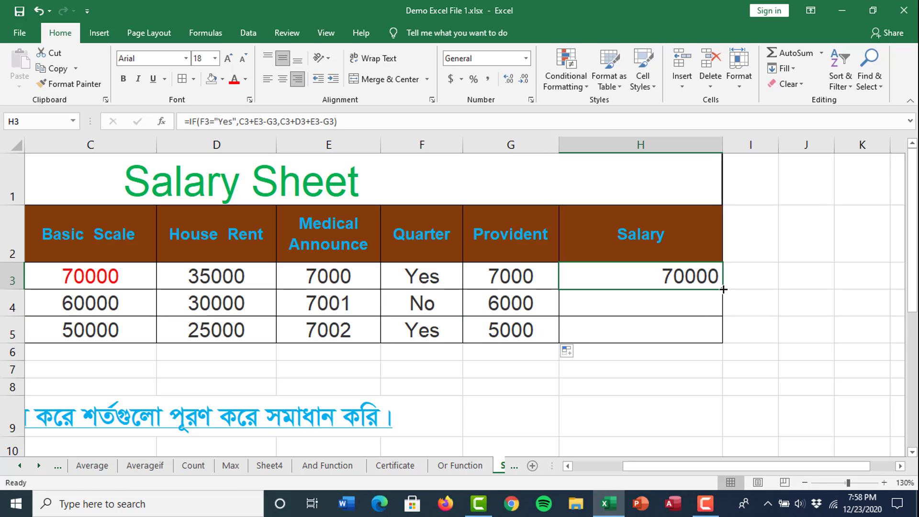
{"action": "left_click_drag", "start_coordinate": [724, 290], "coordinate": [723, 341]}
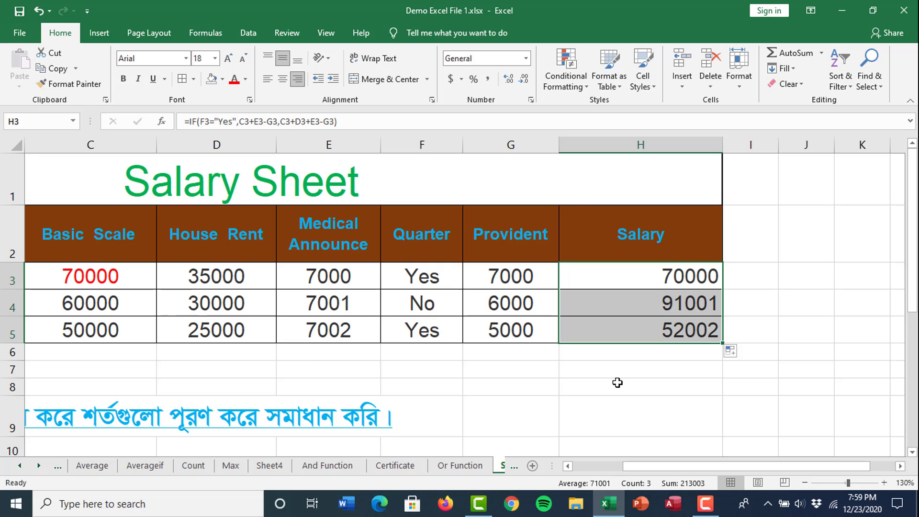
- Review the completed salary table and open the IF formula in H3 to examine its condition and cell references
{"action": "scroll", "coordinate": [516, 290], "scroll_direction": "down", "scroll_amount": 1}
{"action": "scroll", "coordinate": [511, 307], "scroll_direction": "down", "scroll_amount": 2}
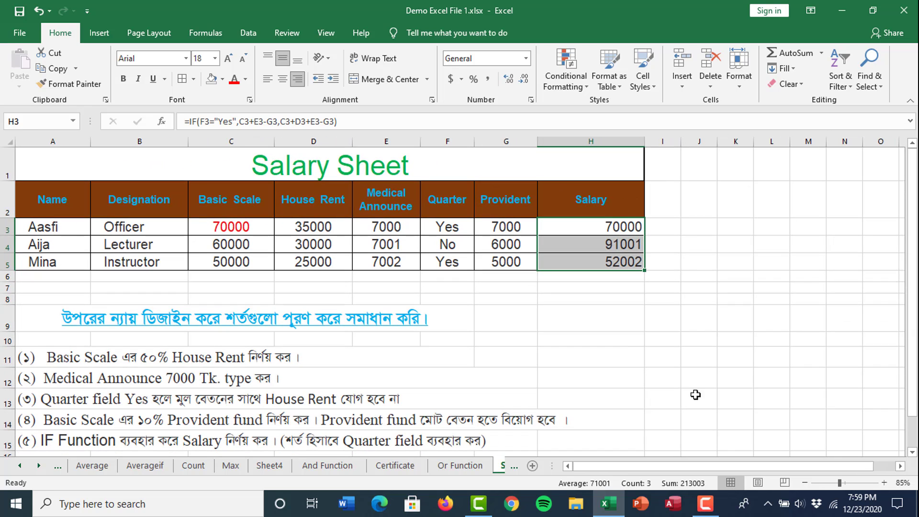
{"action": "left_click_drag", "start_coordinate": [700, 468], "coordinate": [622, 468]}
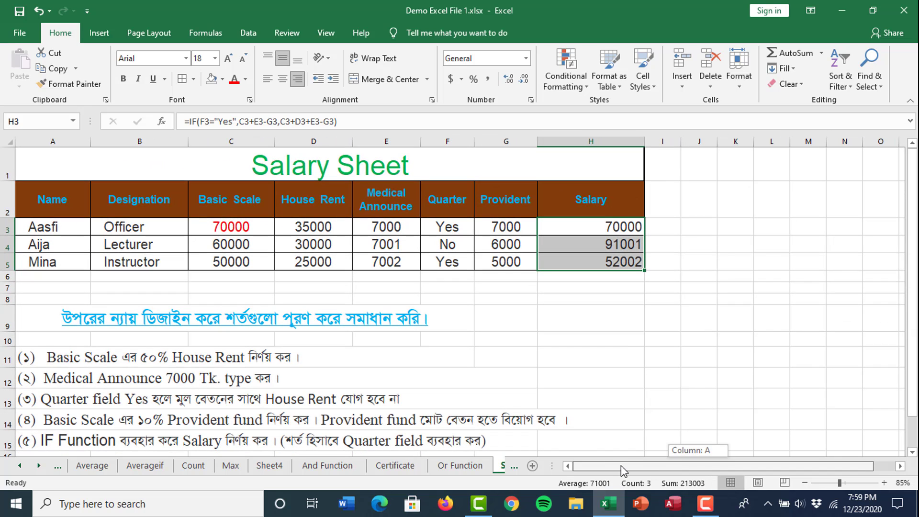
{"action": "left_click", "coordinate": [607, 226]}
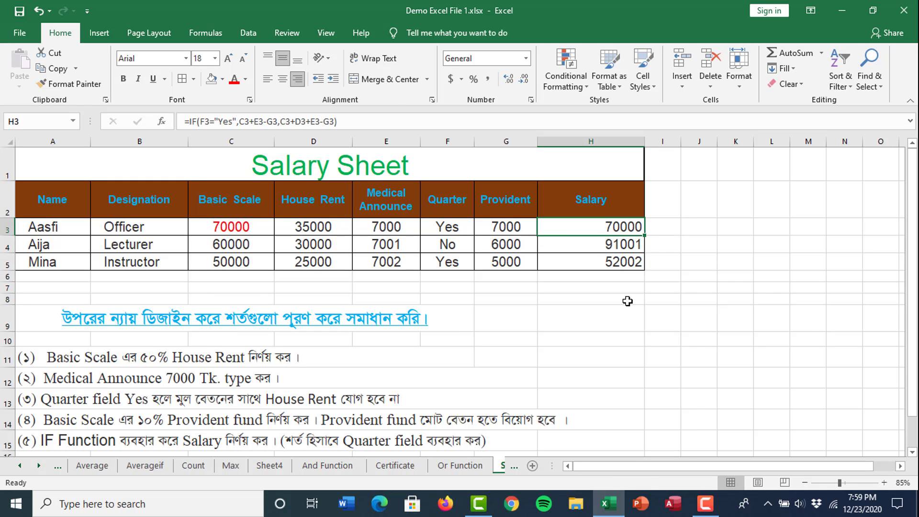
{"action": "scroll", "coordinate": [607, 246], "scroll_direction": "up", "scroll_amount": 2, "text": "ctrl"}
{"action": "scroll", "coordinate": [606, 247], "scroll_direction": "down", "scroll_amount": 1}
{"action": "scroll", "coordinate": [607, 247], "scroll_direction": "up", "scroll_amount": 1}
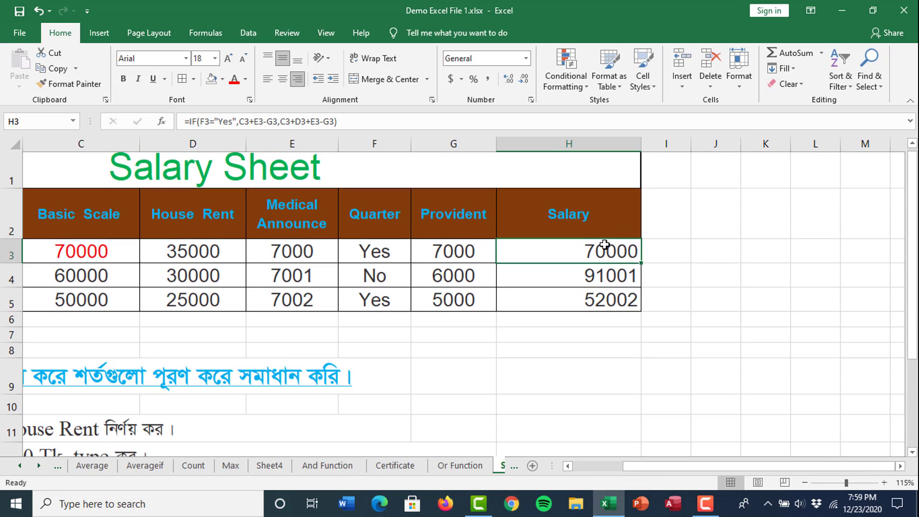
{"action": "double_click", "coordinate": [593, 263]}
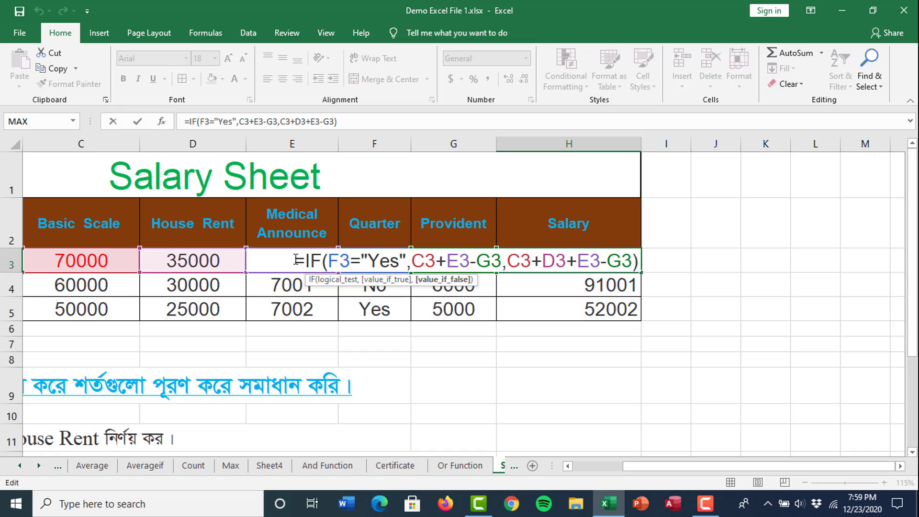